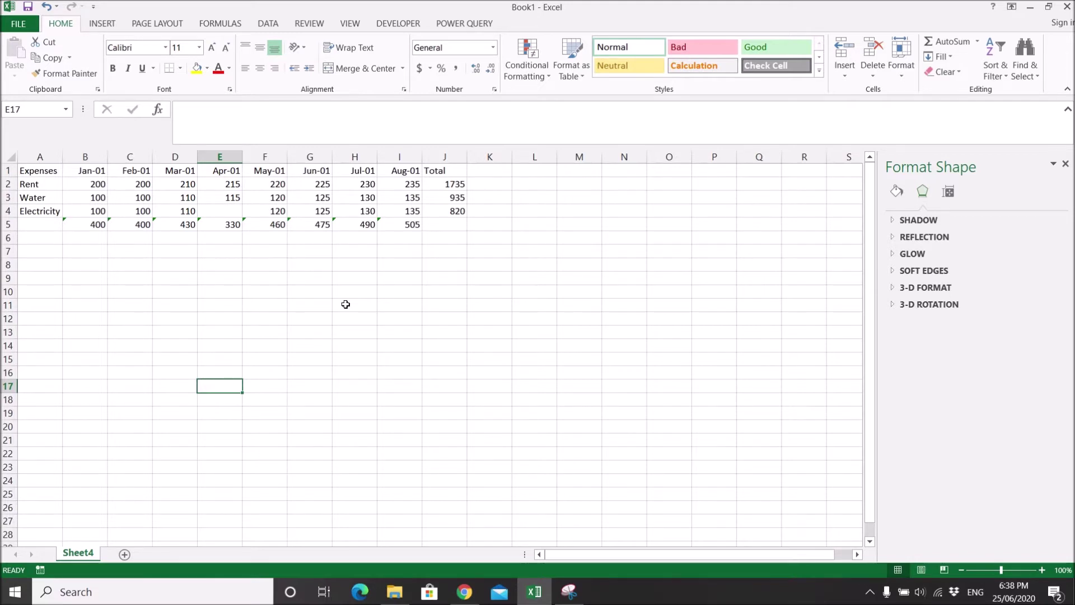
# - Open and dismiss the Go To dialog, then select cells E13, G15 and B10
pyautogui.press('F5')
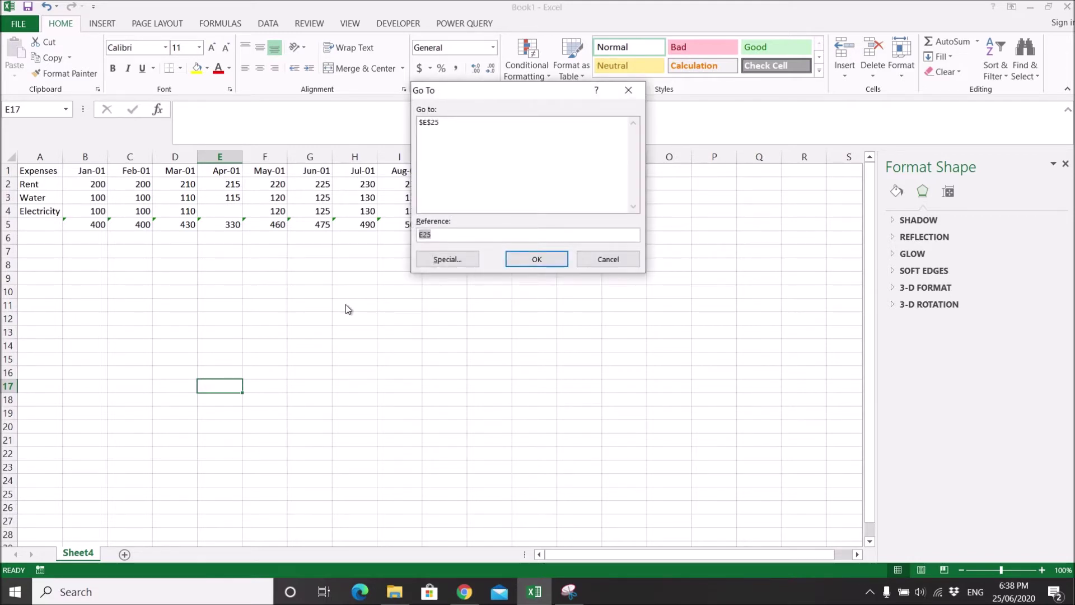
pyautogui.click(594, 266)
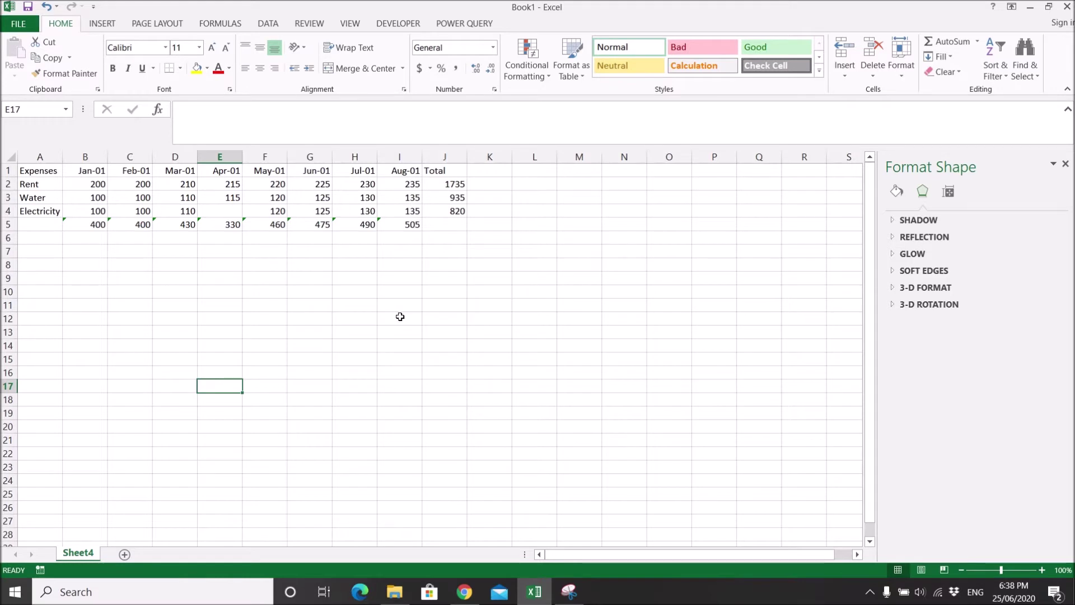
pyautogui.press('Up')
pyautogui.press('Up')
pyautogui.press('Up')
pyautogui.press('Up')
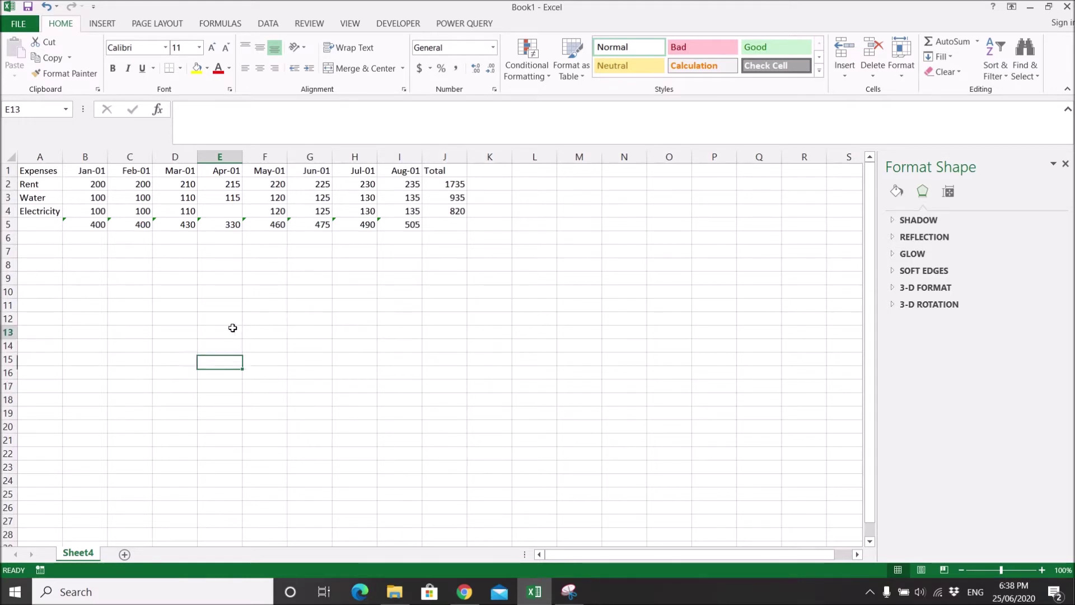
pyautogui.click(327, 362)
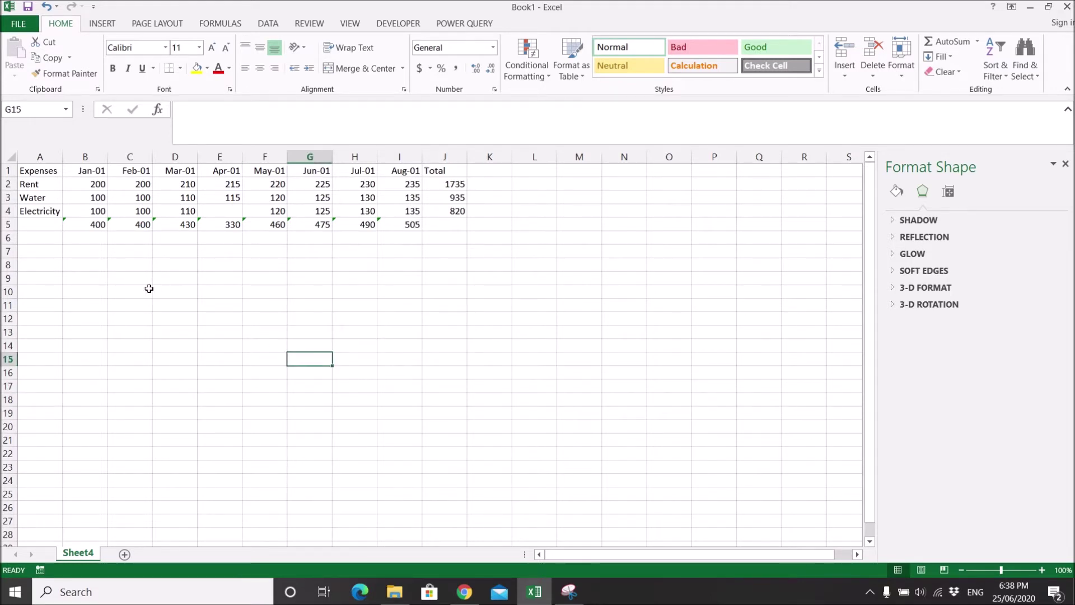
pyautogui.click(88, 287)
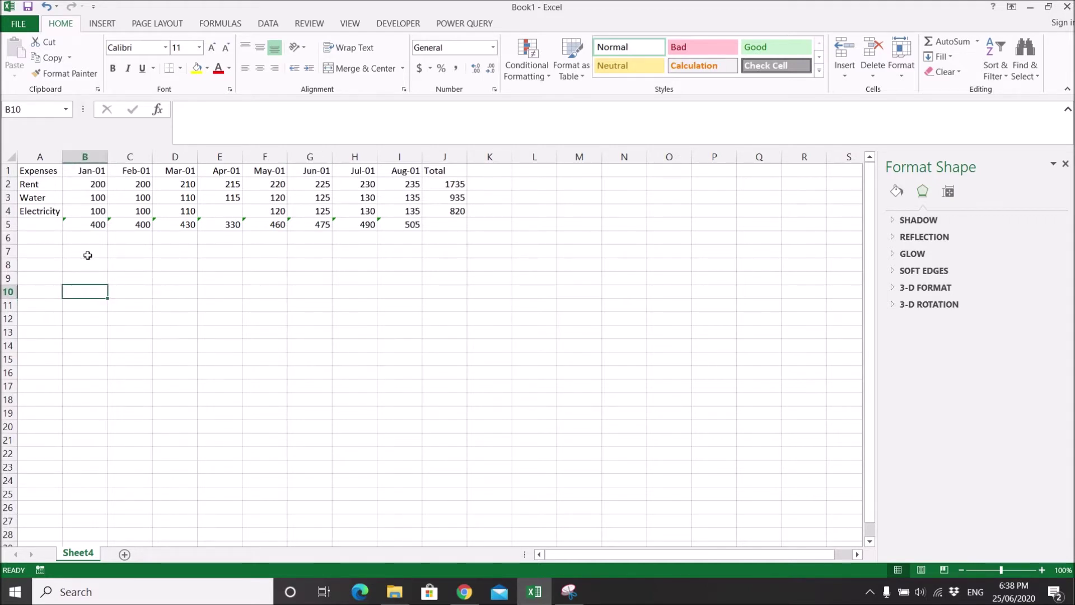
# - Name the expense labels range A1:A4 'Title' in the Name Box
pyautogui.moveTo(47, 212); pyautogui.dragTo(42, 165)
pyautogui.click(54, 112)
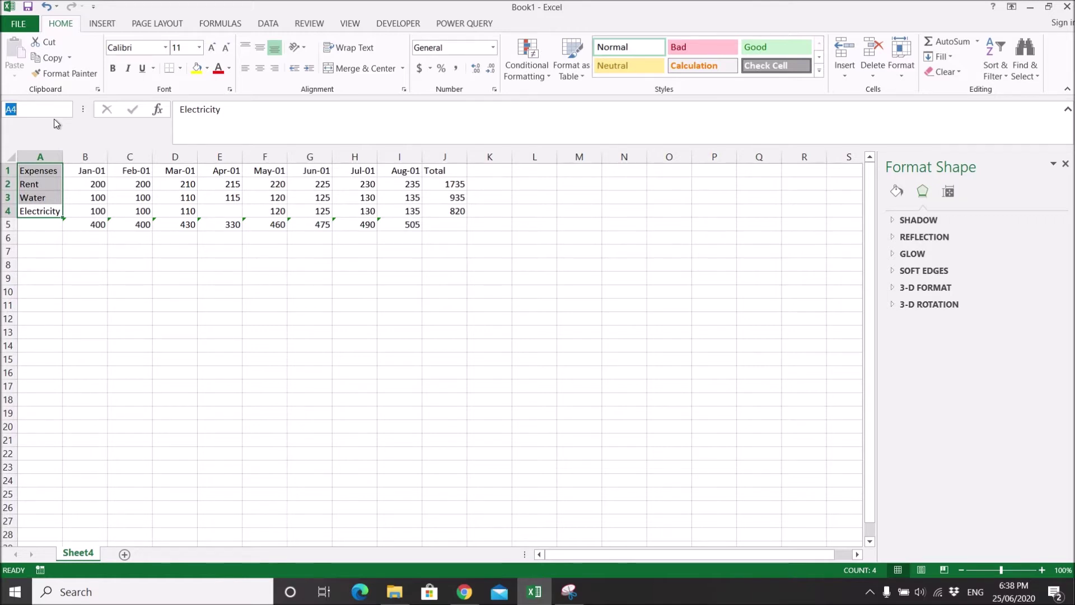
pyautogui.write('Title')
pyautogui.press('Return')
# - From another cell, jump to the Title range using the Name Box list
pyautogui.click(429, 318)
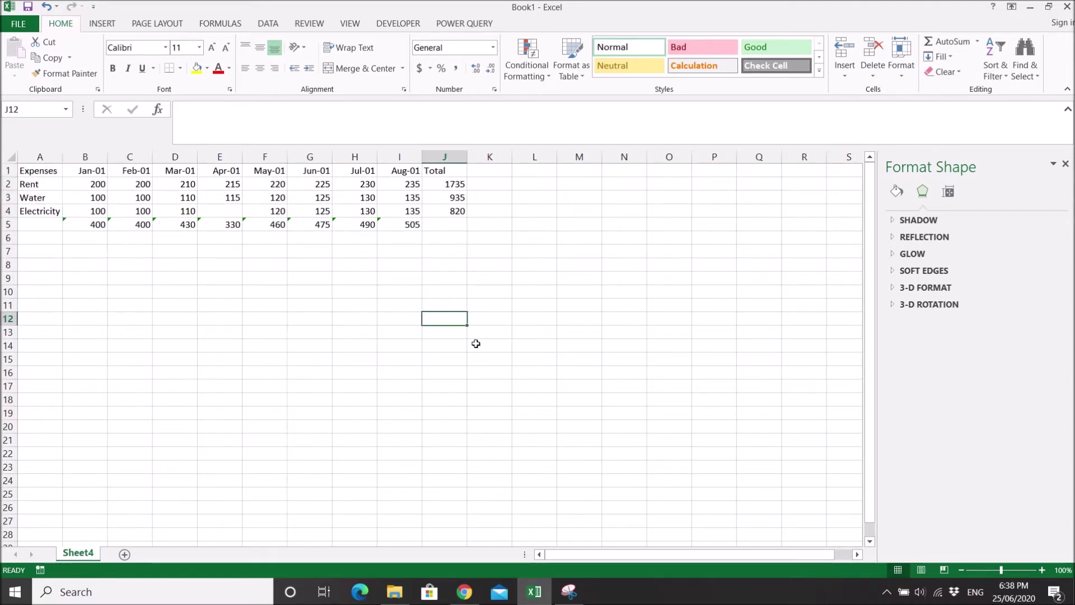
pyautogui.click(400, 365)
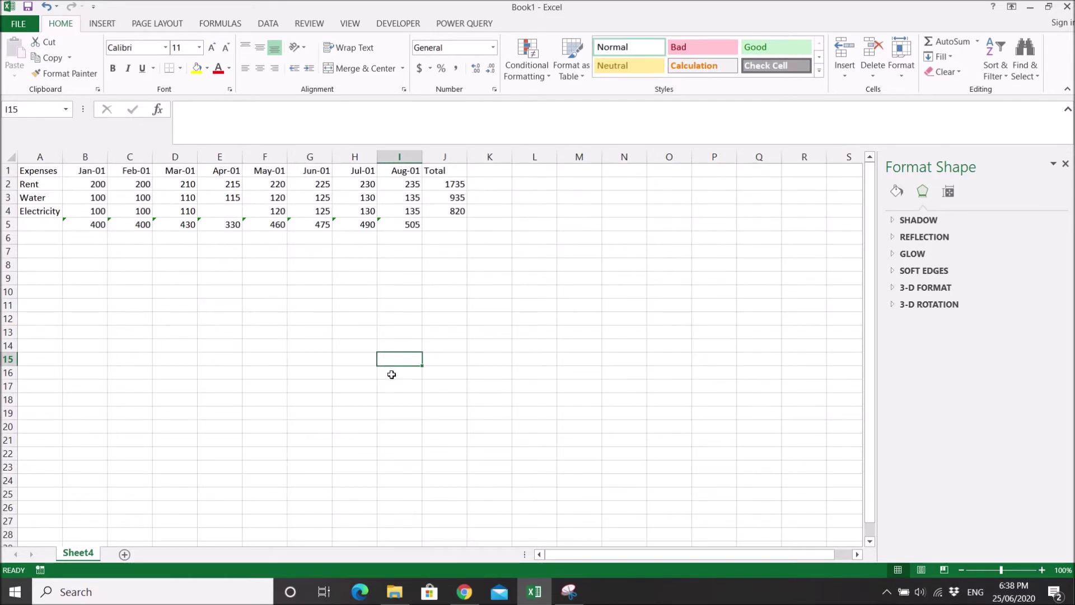
pyautogui.click(66, 110)
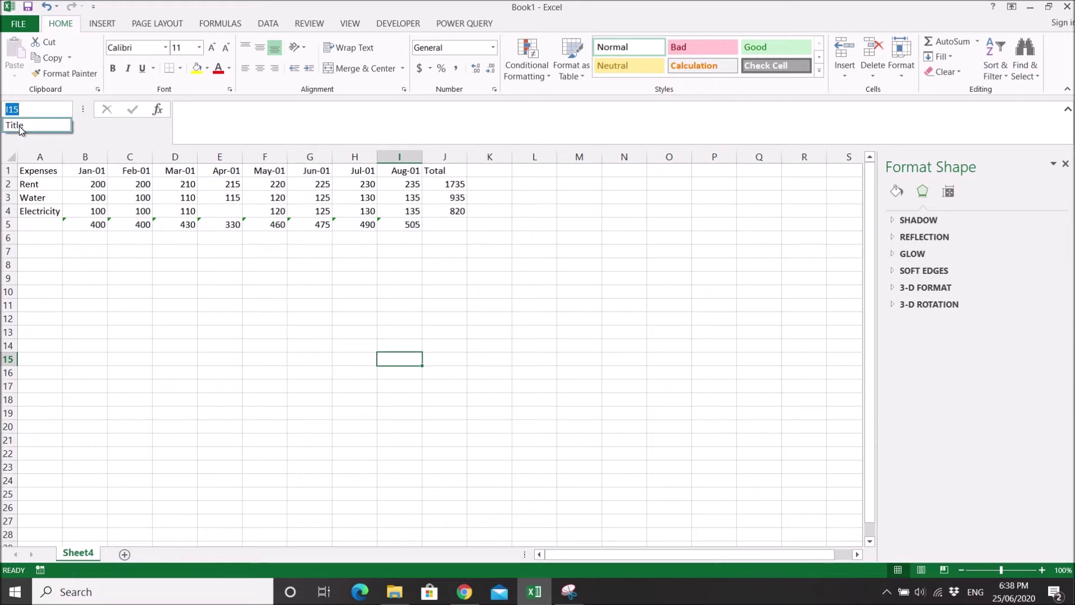
pyautogui.click(20, 125)
# - Jump to Title by typing it in the F5 Go To dialog, then reopen Go To
pyautogui.click(219, 301)
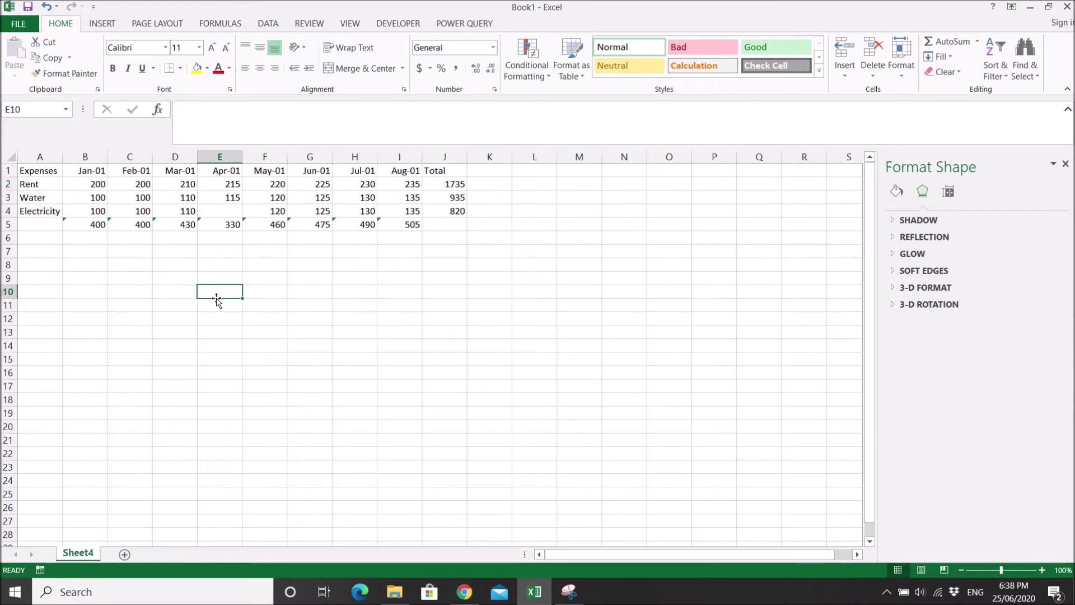
pyautogui.press('F5')
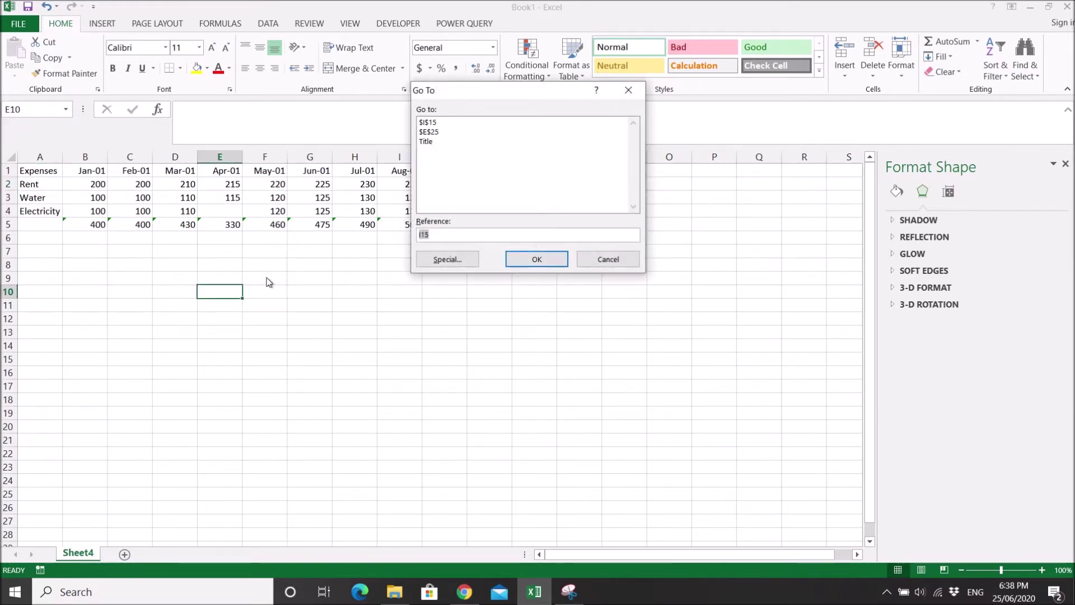
pyautogui.write('Title')
pyautogui.press('Return')
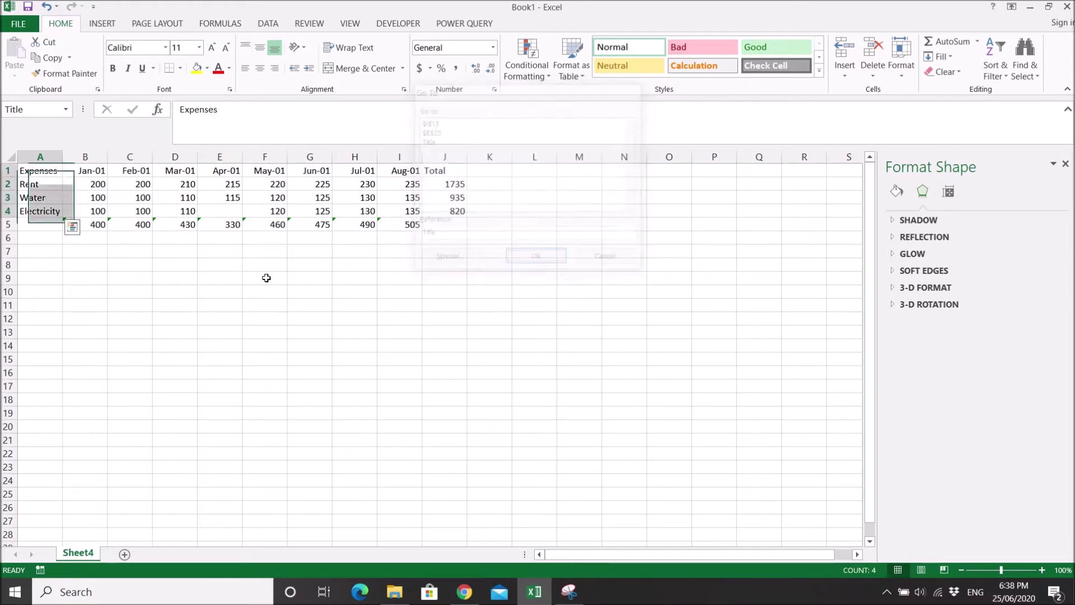
pyautogui.click(258, 278)
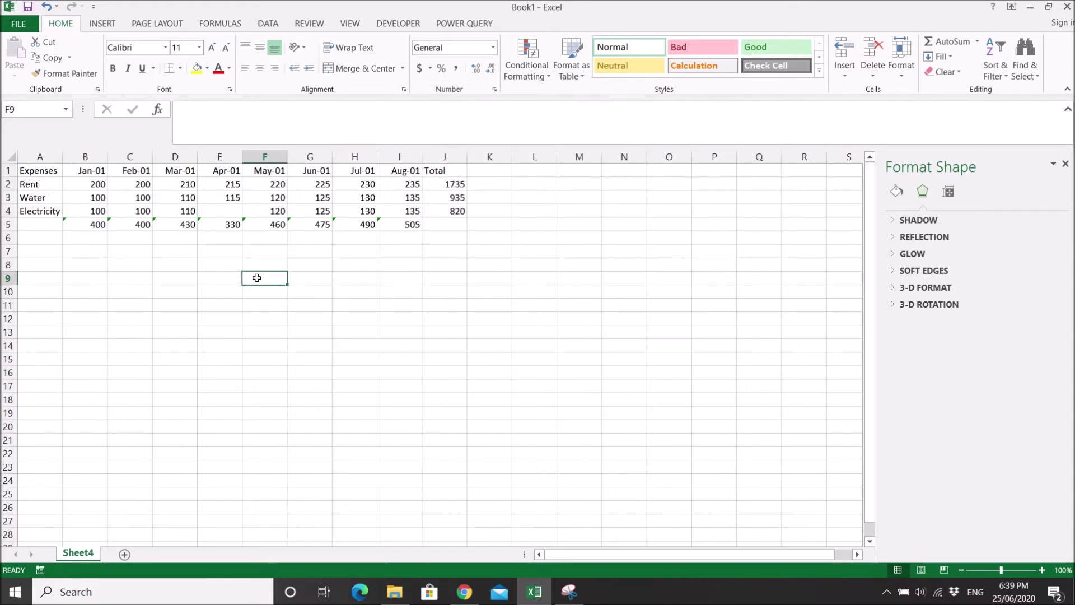
pyautogui.press('F5')
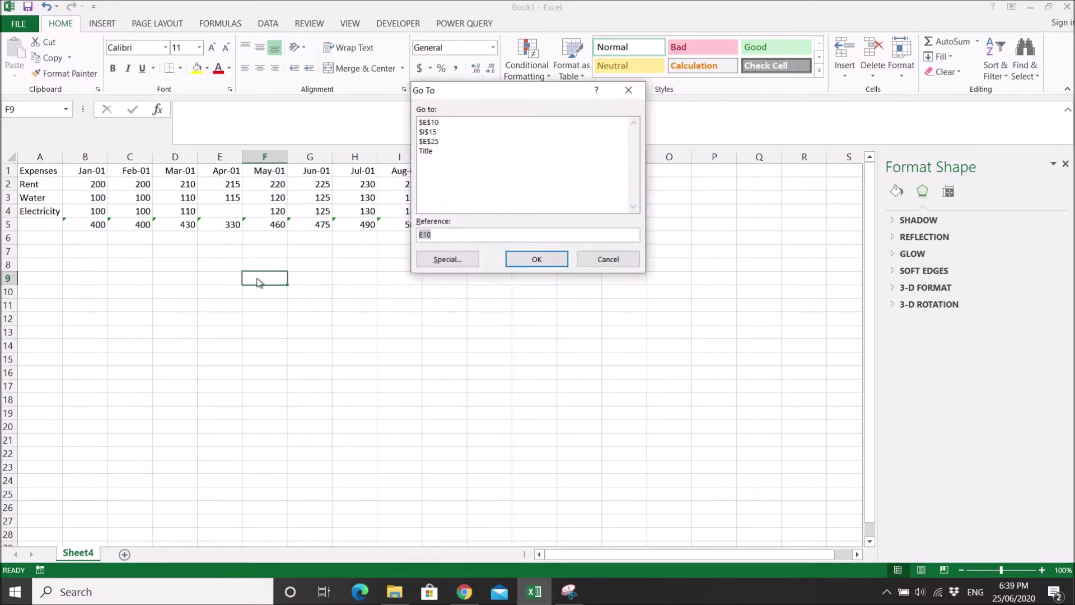
# - Insert comments on cells D3 and G3 in the Water row
pyautogui.click(446, 261)
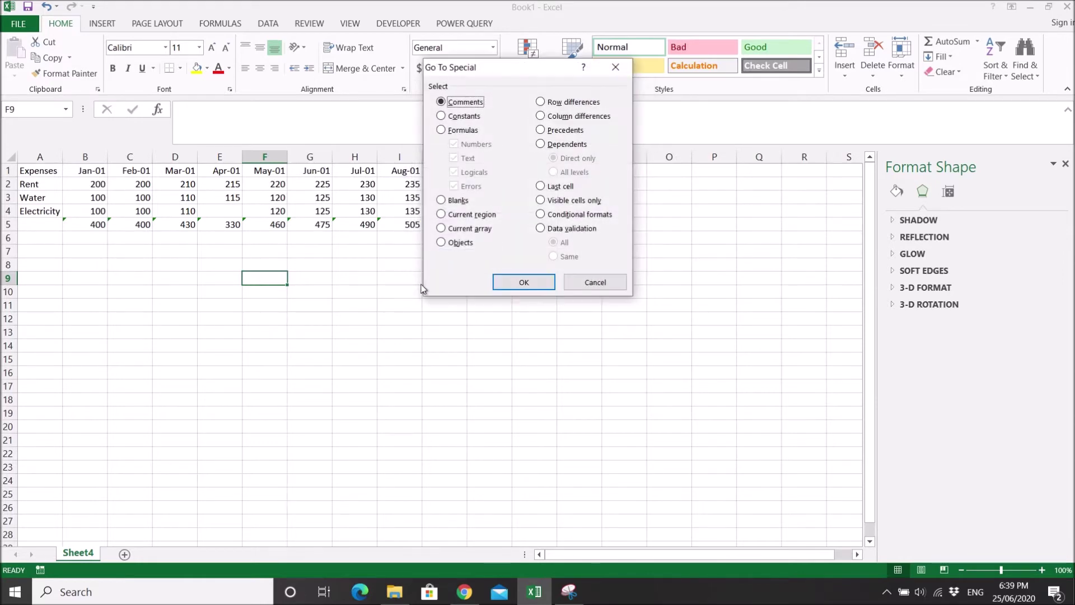
pyautogui.click(592, 283)
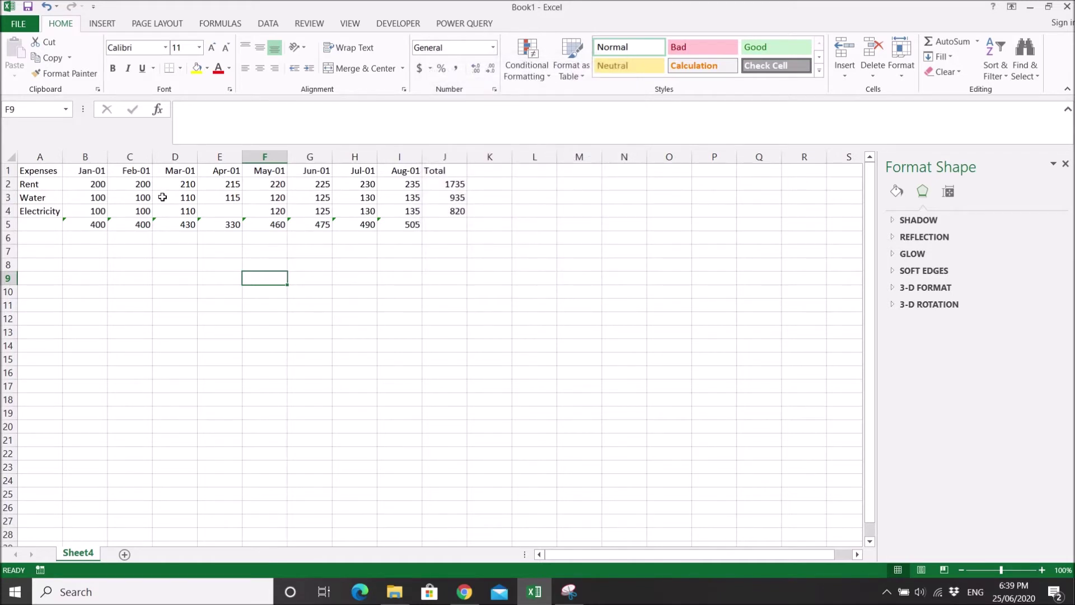
pyautogui.moveTo(162, 197); pyautogui.dragTo(295, 200)
pyautogui.rightClick(295, 199)
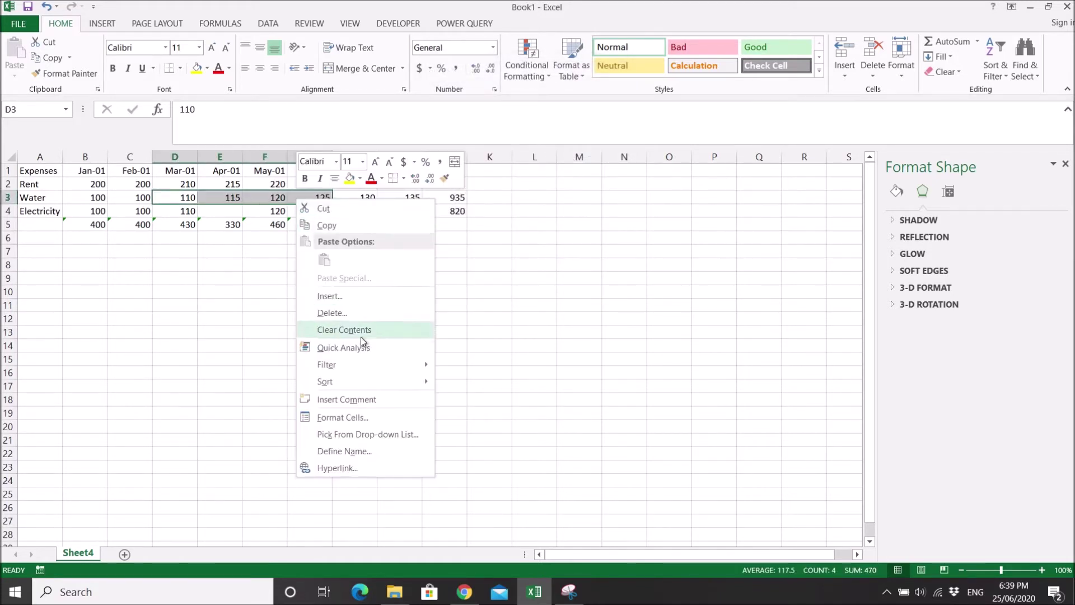
pyautogui.click(348, 399)
pyautogui.click(353, 361)
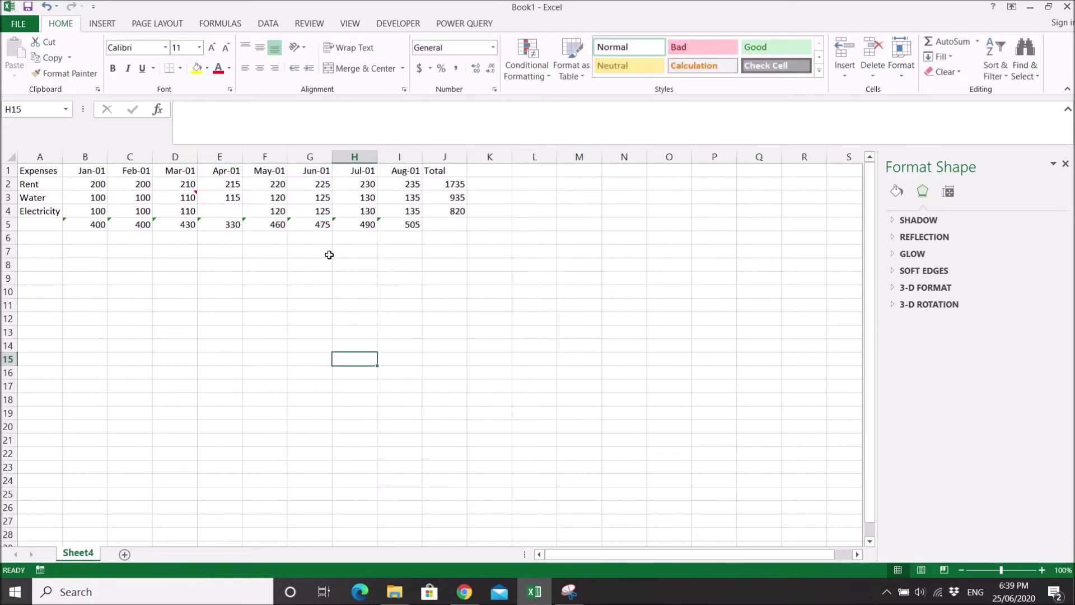
pyautogui.rightClick(319, 200)
pyautogui.click(362, 399)
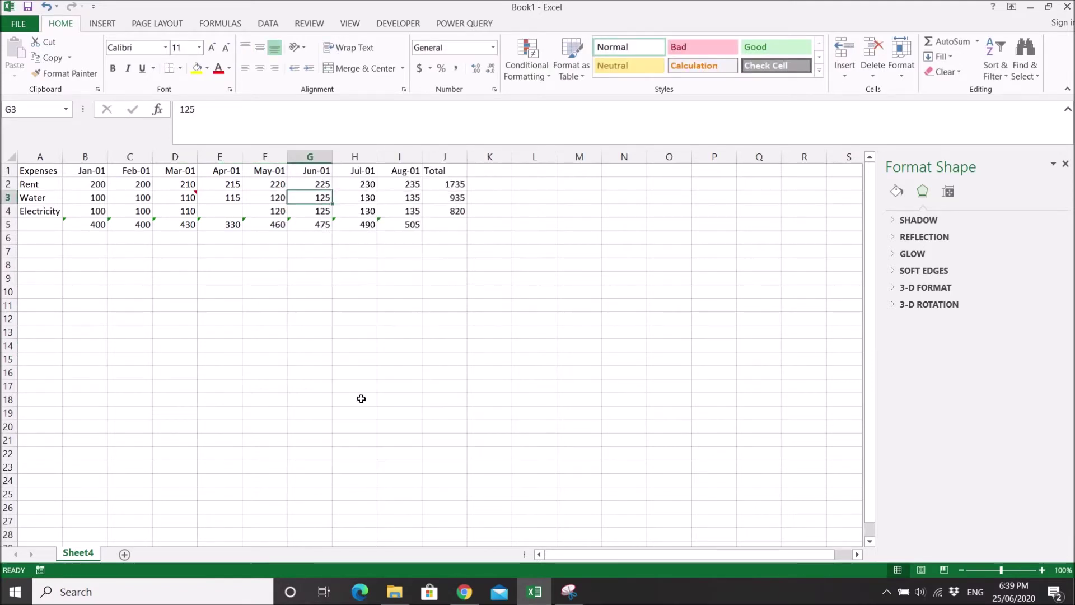
pyautogui.click(392, 290)
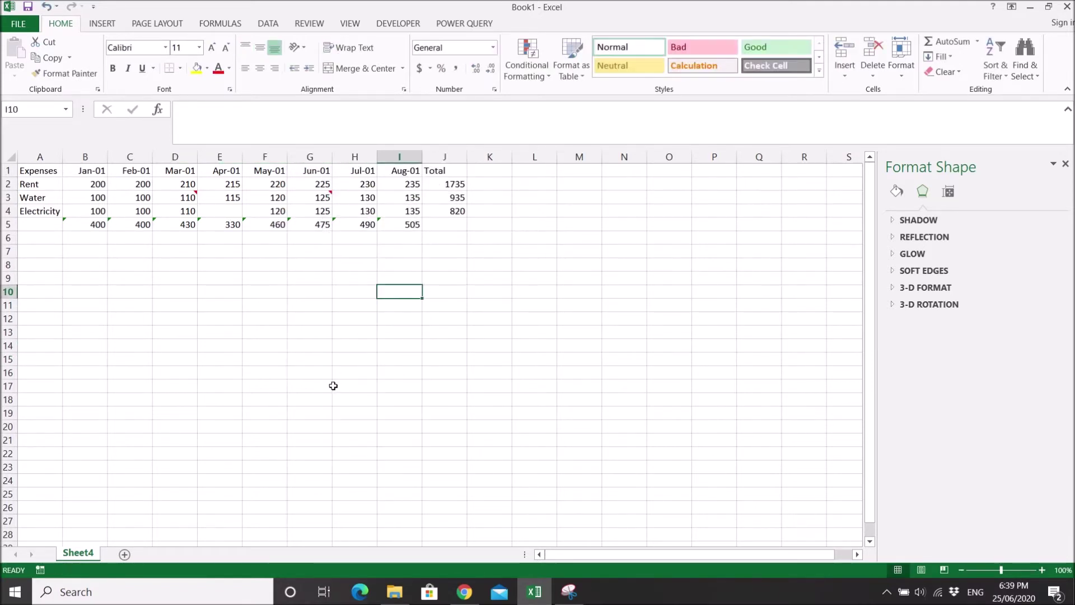
# - Select all commented cells with Go To Special > Comments and fill them yellow
pyautogui.press('F5')
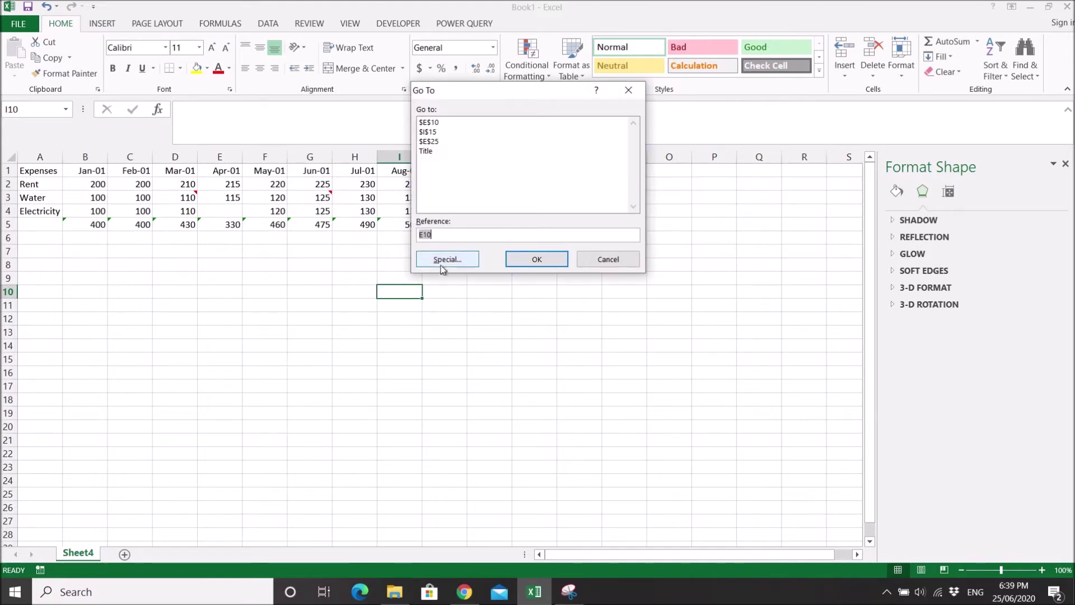
pyautogui.click(441, 263)
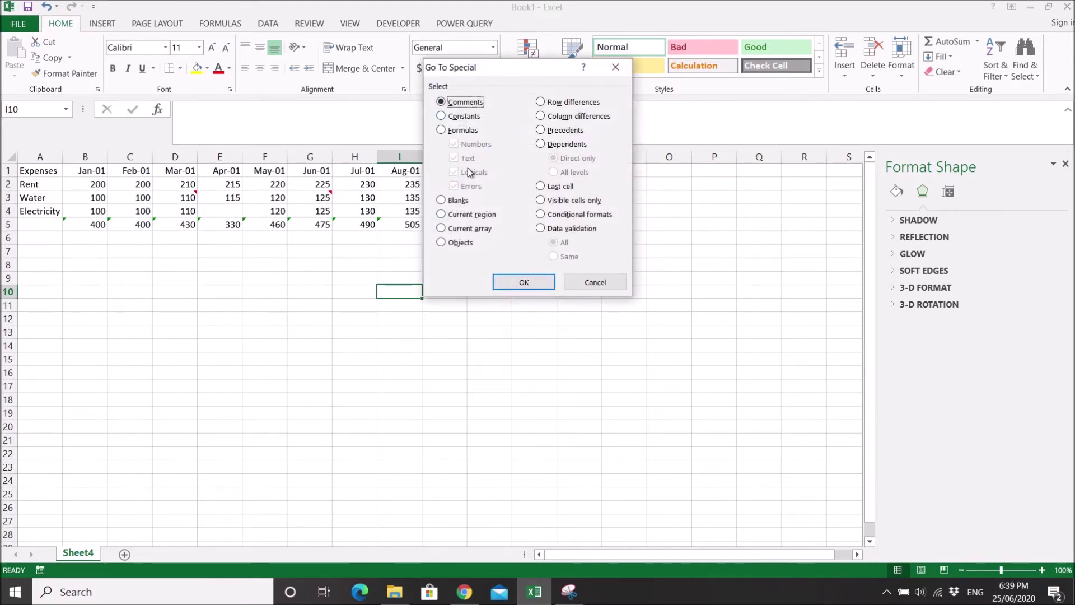
pyautogui.click(524, 282)
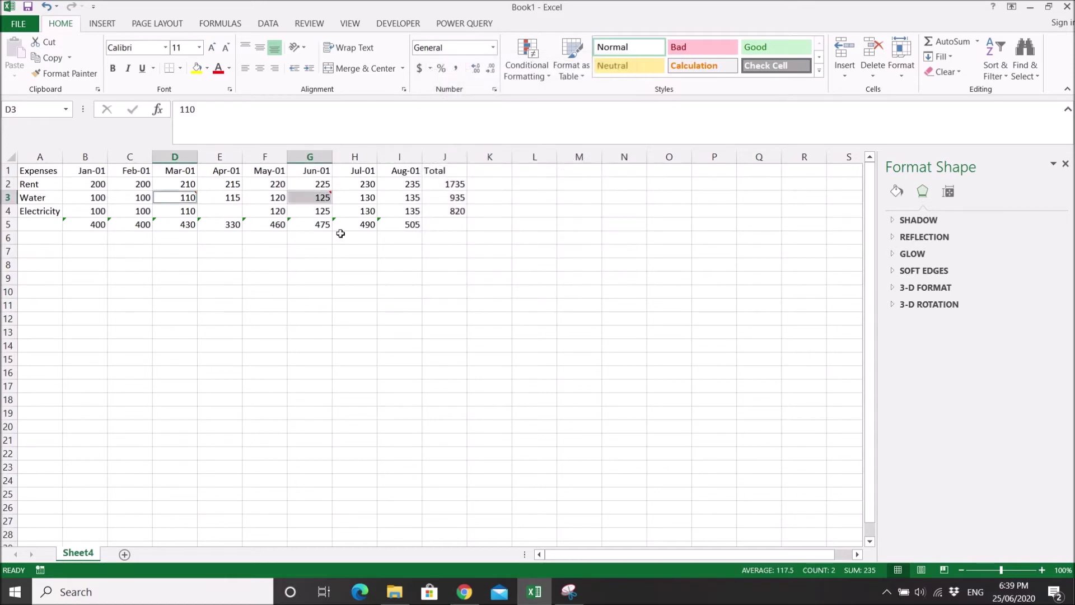
pyautogui.click(197, 68)
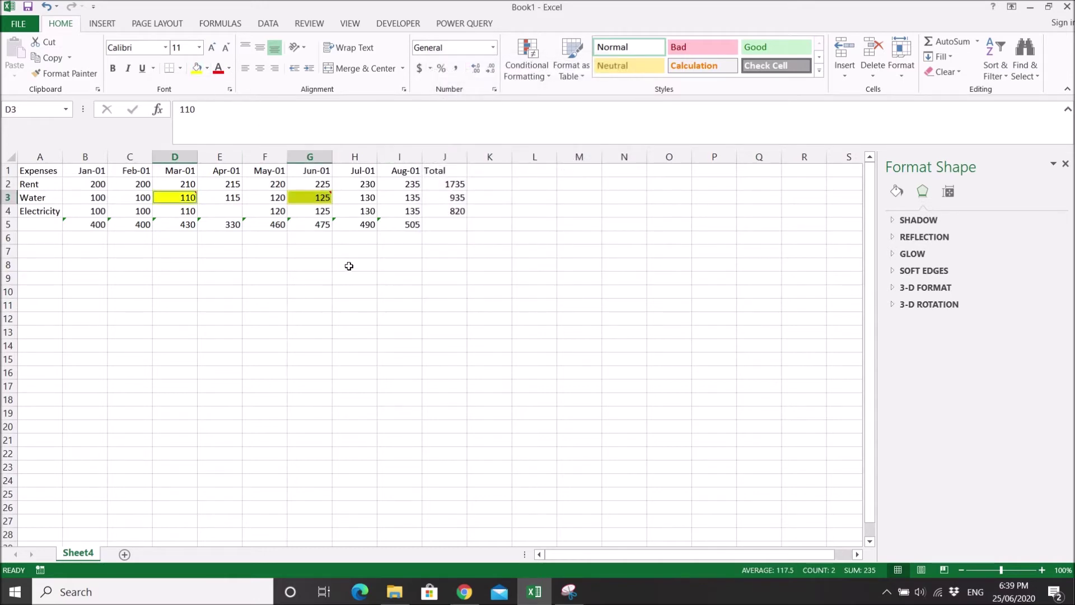
pyautogui.click(238, 320)
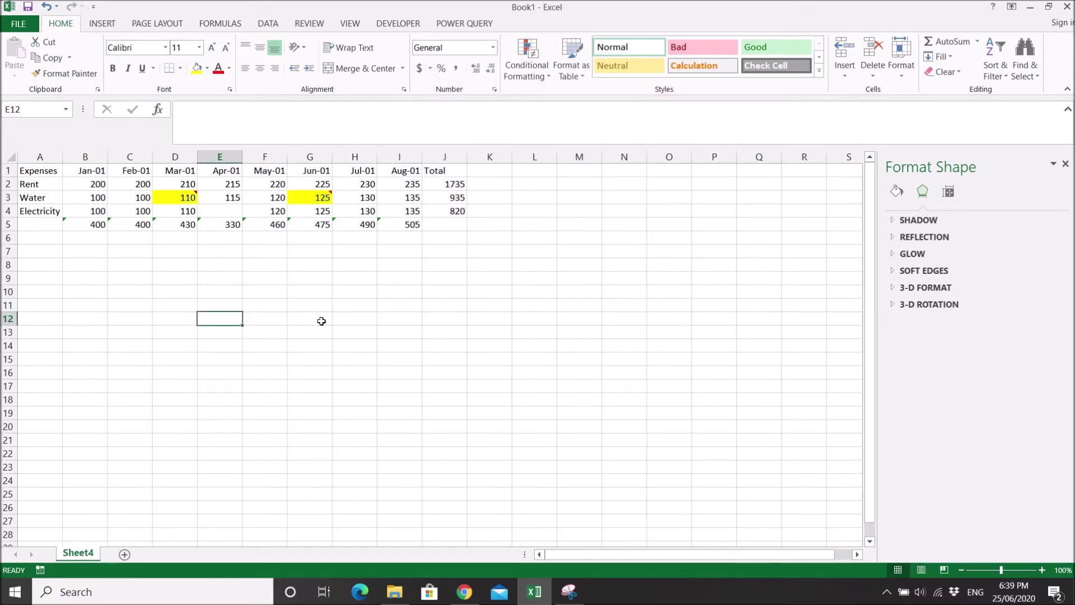
pyautogui.hotkey('ctrl', 'g')
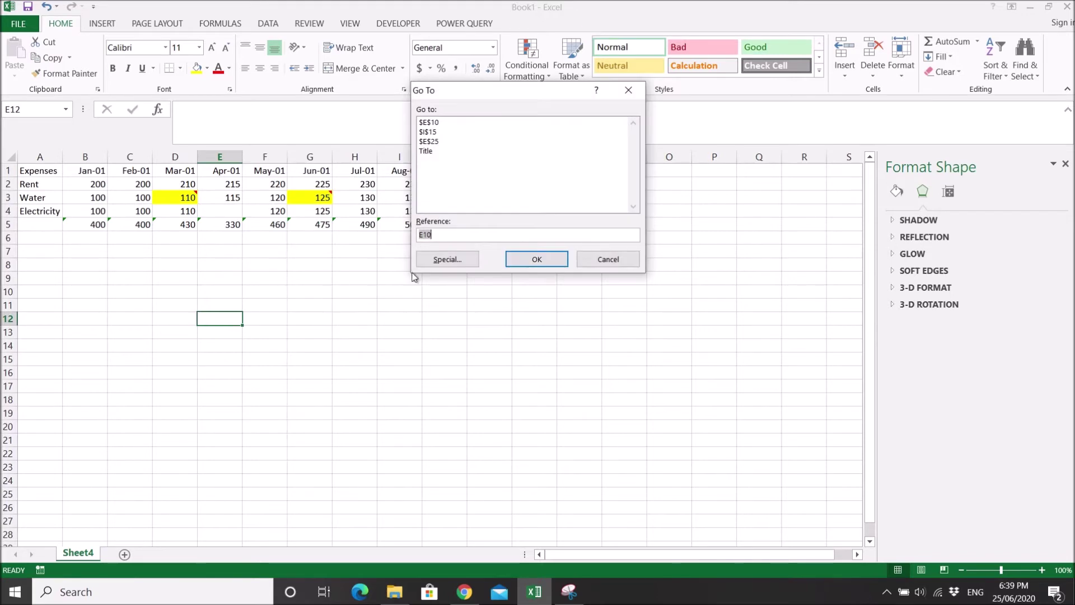
pyautogui.click(447, 258)
pyautogui.click(443, 116)
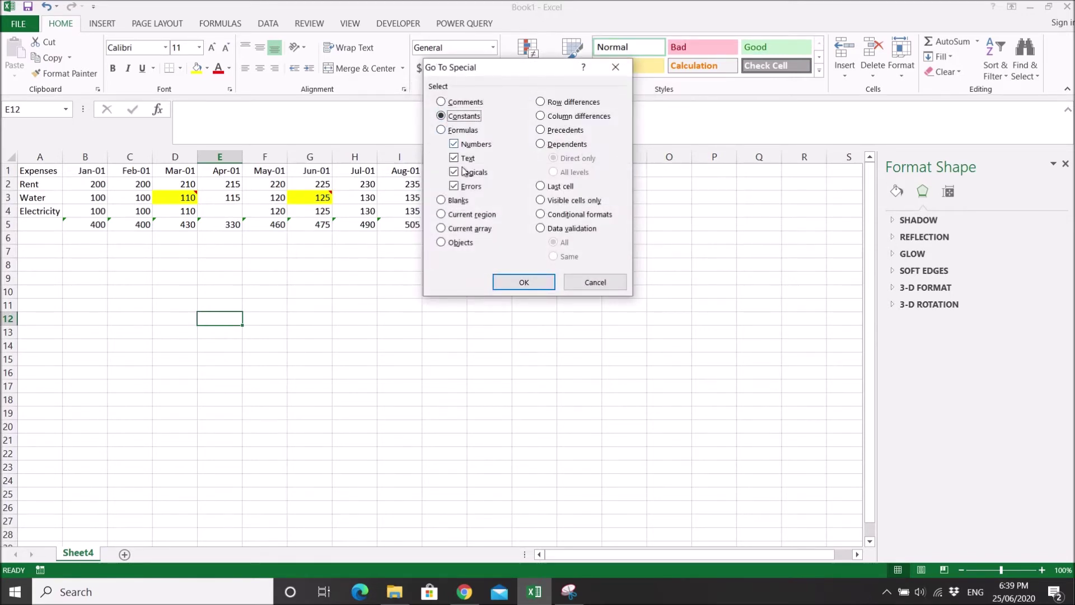
pyautogui.click(514, 281)
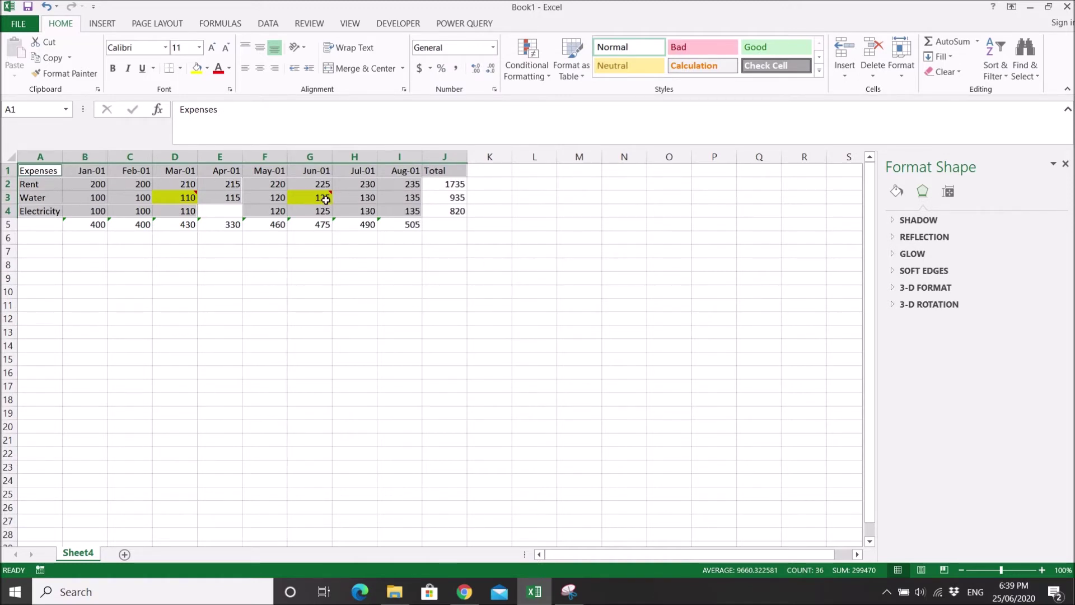
pyautogui.click(198, 72)
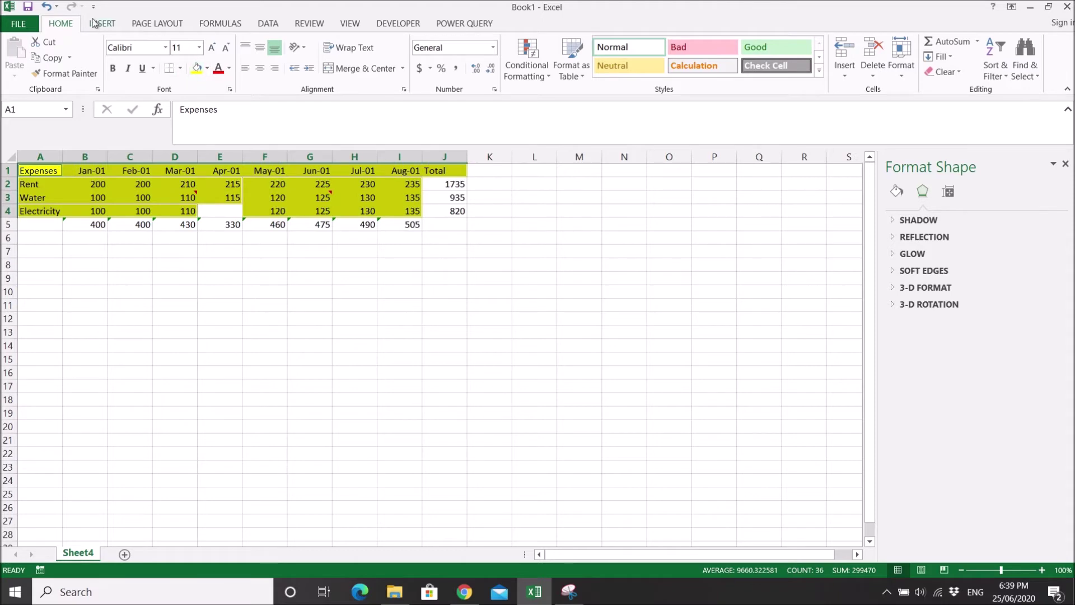
pyautogui.click(45, 11)
pyautogui.click(94, 227)
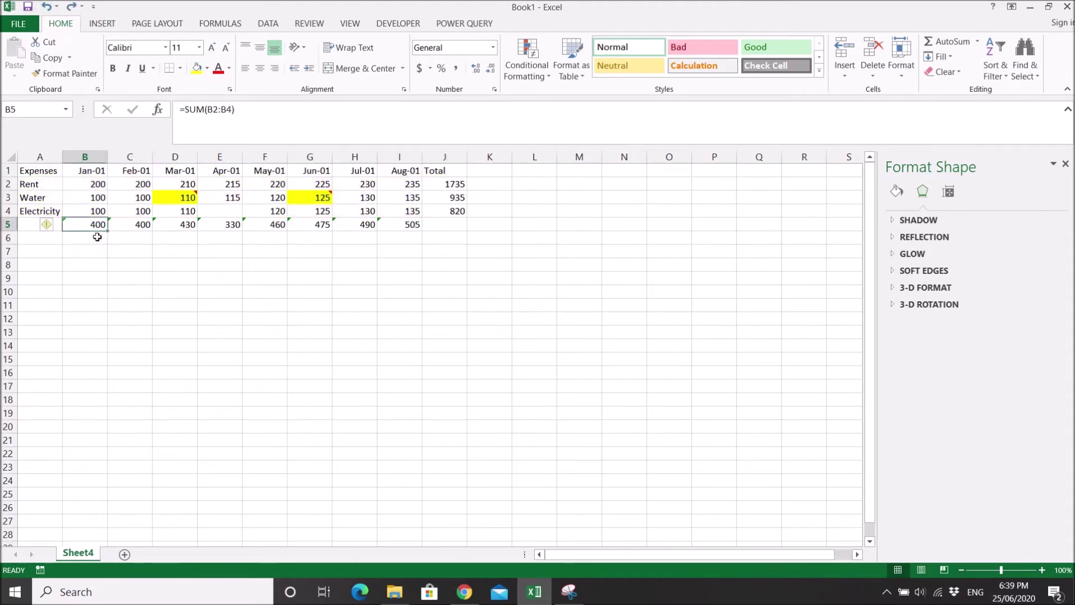
pyautogui.click(138, 225)
pyautogui.click(170, 225)
pyautogui.click(218, 294)
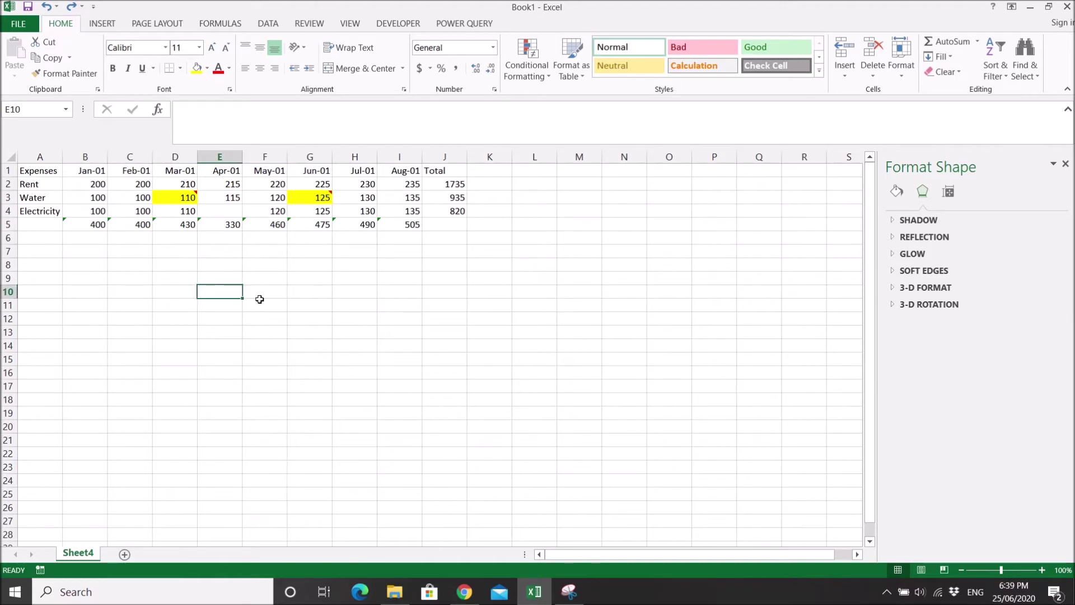
pyautogui.press('F5')
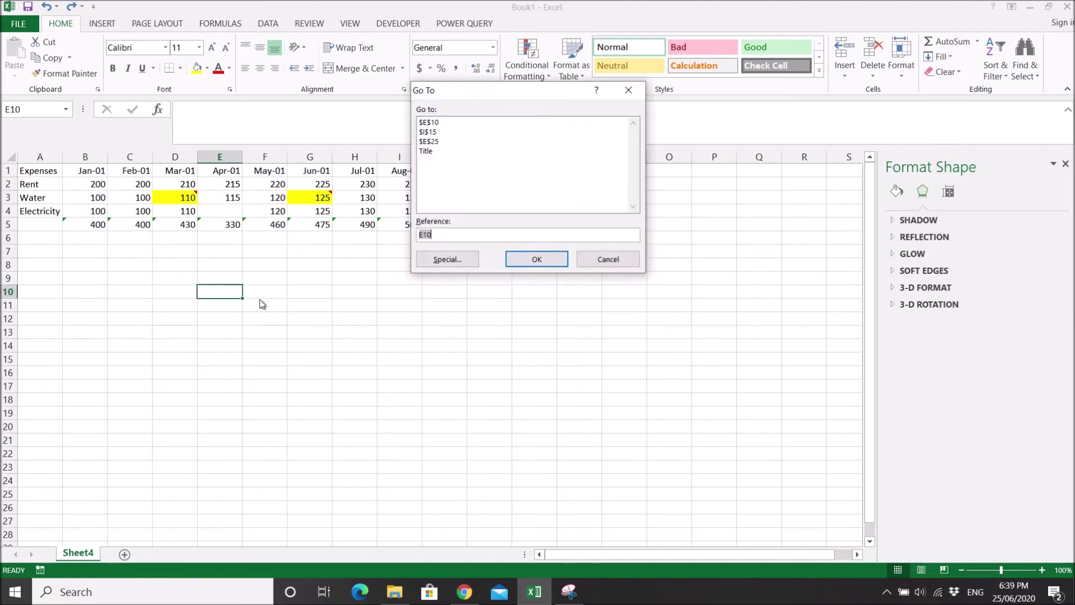
pyautogui.click(439, 260)
pyautogui.click(442, 130)
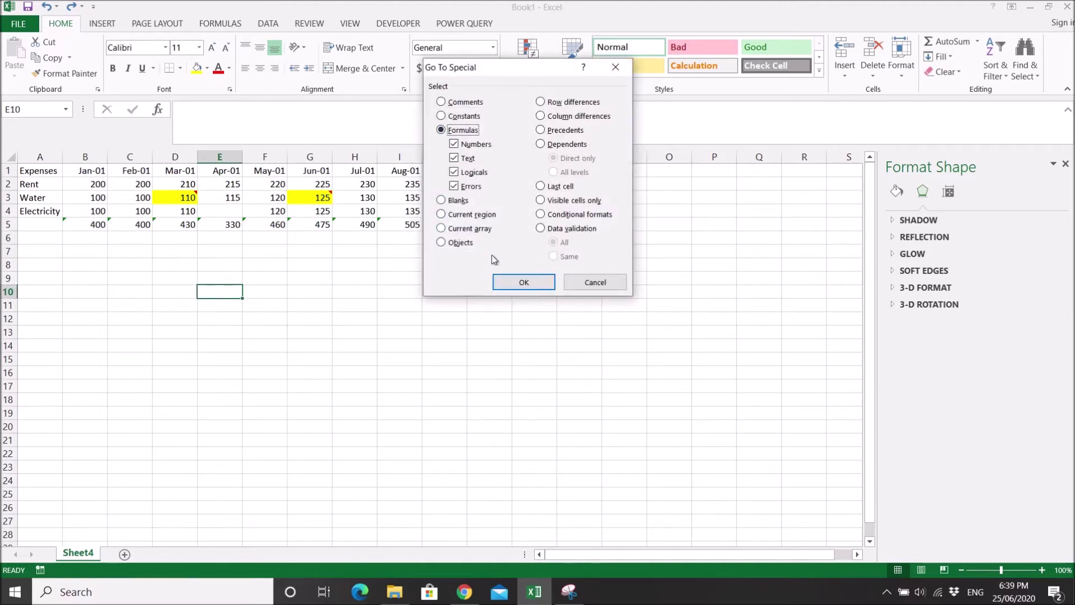
pyautogui.click(515, 283)
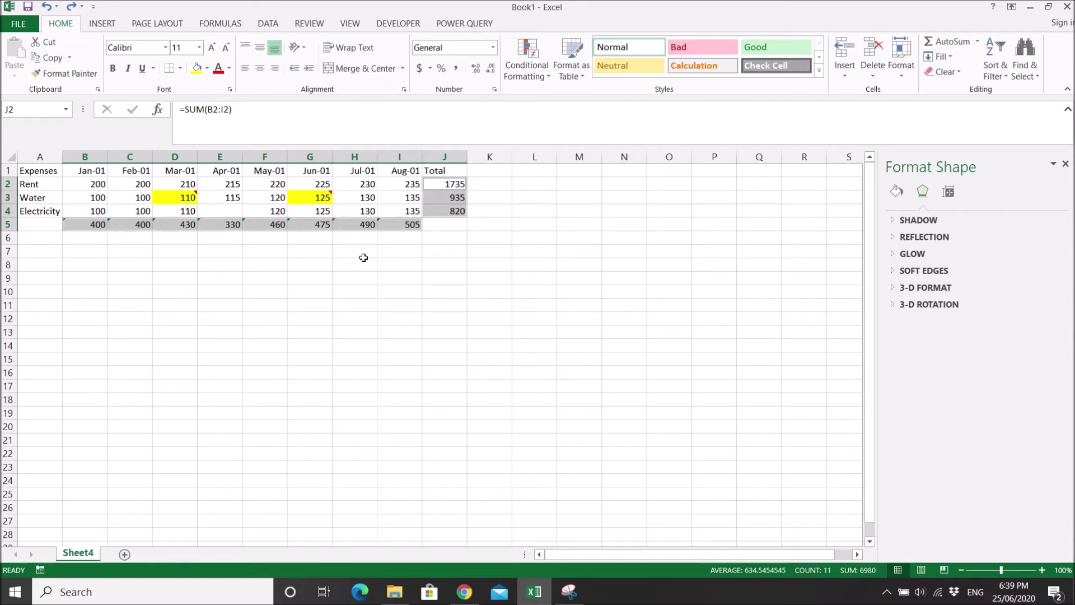
pyautogui.click(364, 281)
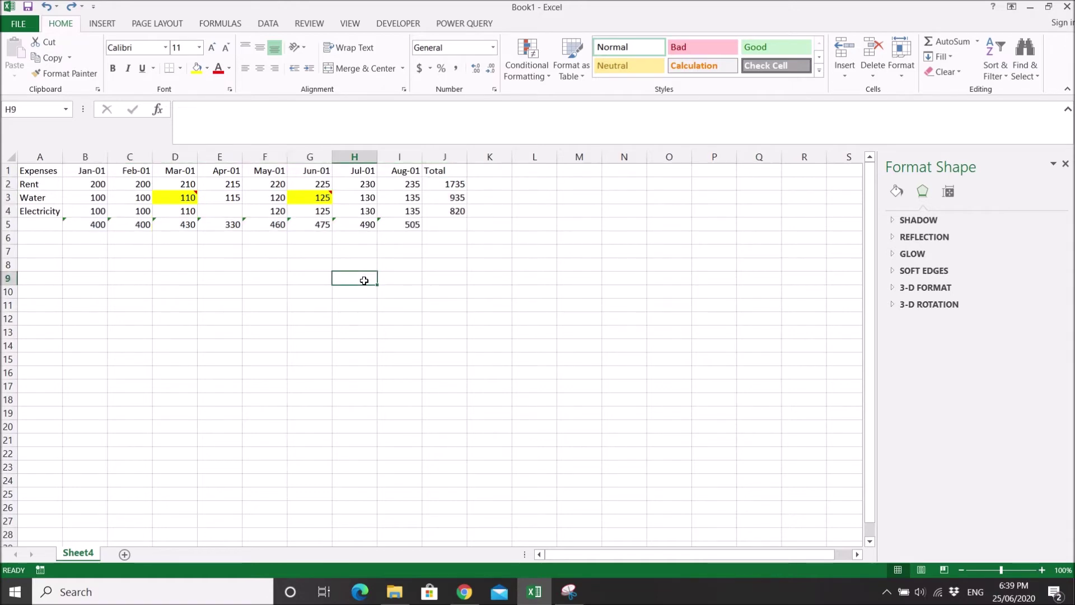
pyautogui.hotkey('ctrl', 'g')
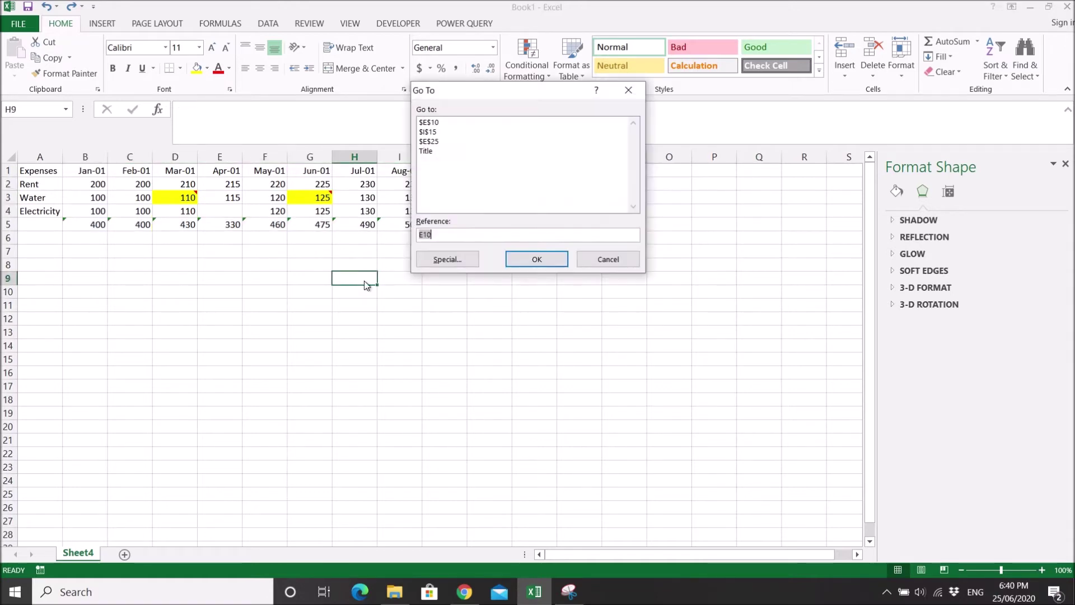
pyautogui.click(451, 260)
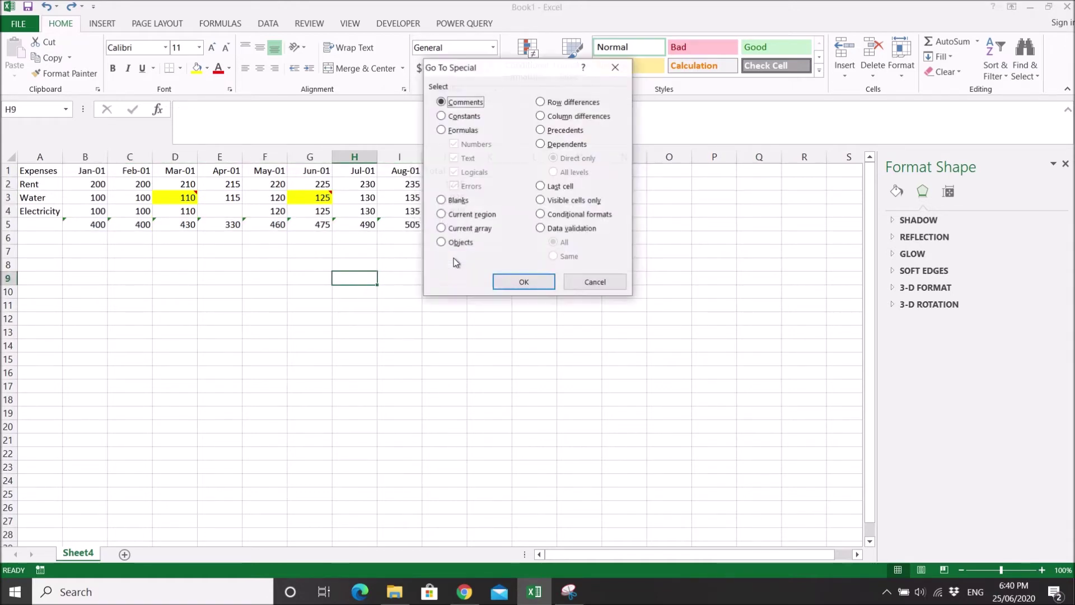
pyautogui.click(452, 134)
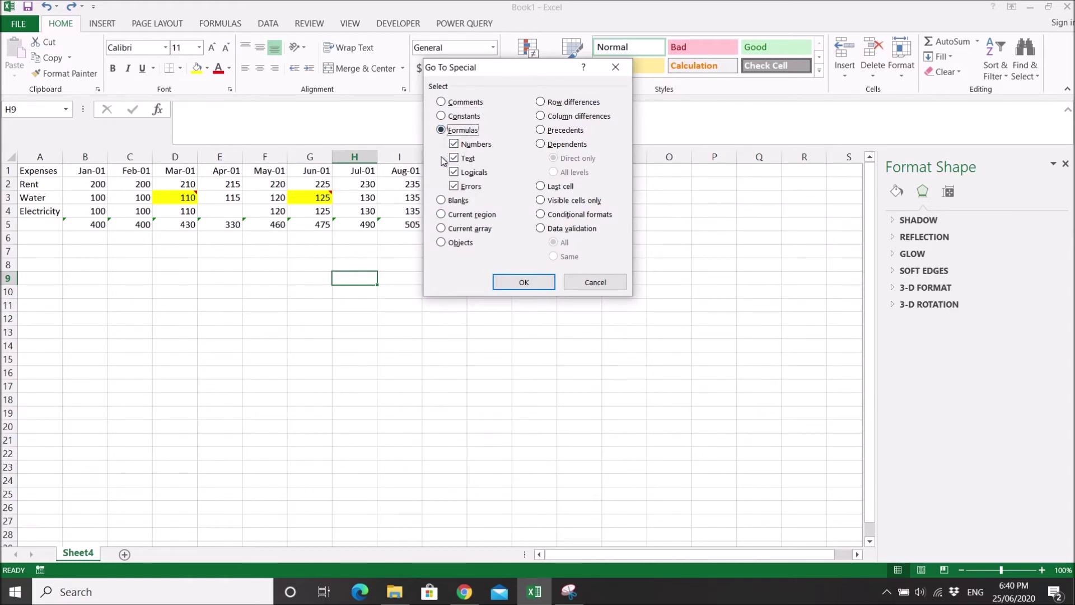
pyautogui.click(586, 283)
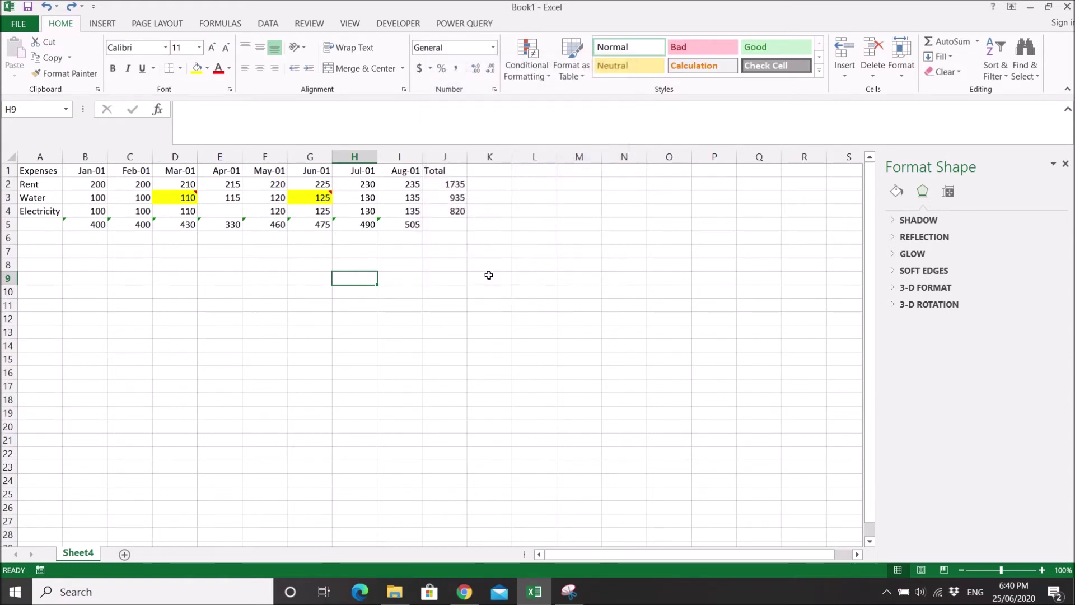
pyautogui.click(365, 202)
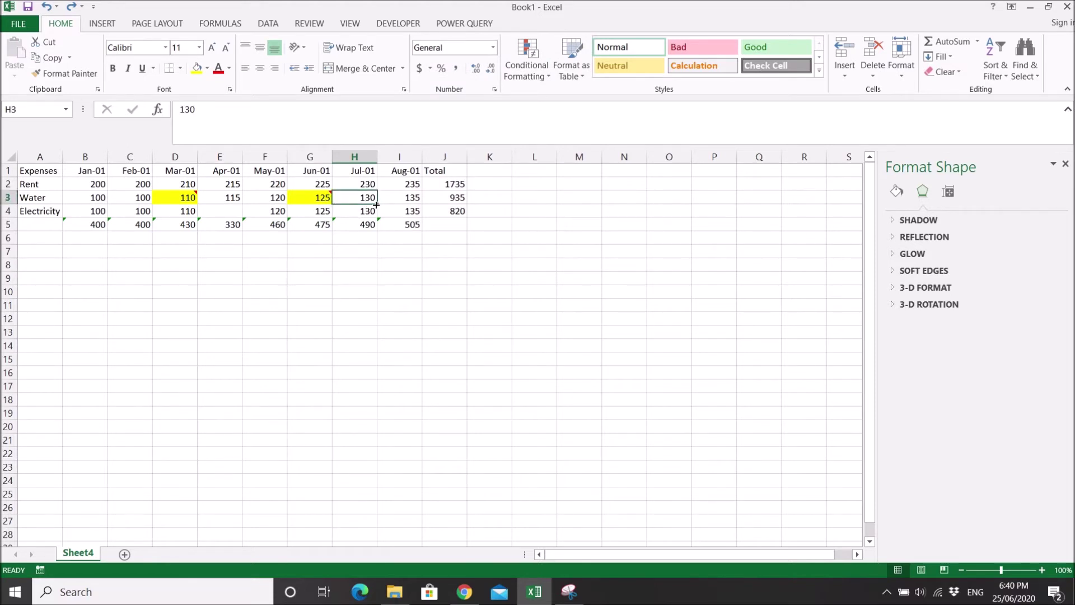
# - Delete the Water Jul-01 and Rent Feb-01 (200) values and check the I5 total
pyautogui.press('Delete')
pyautogui.click(128, 185)
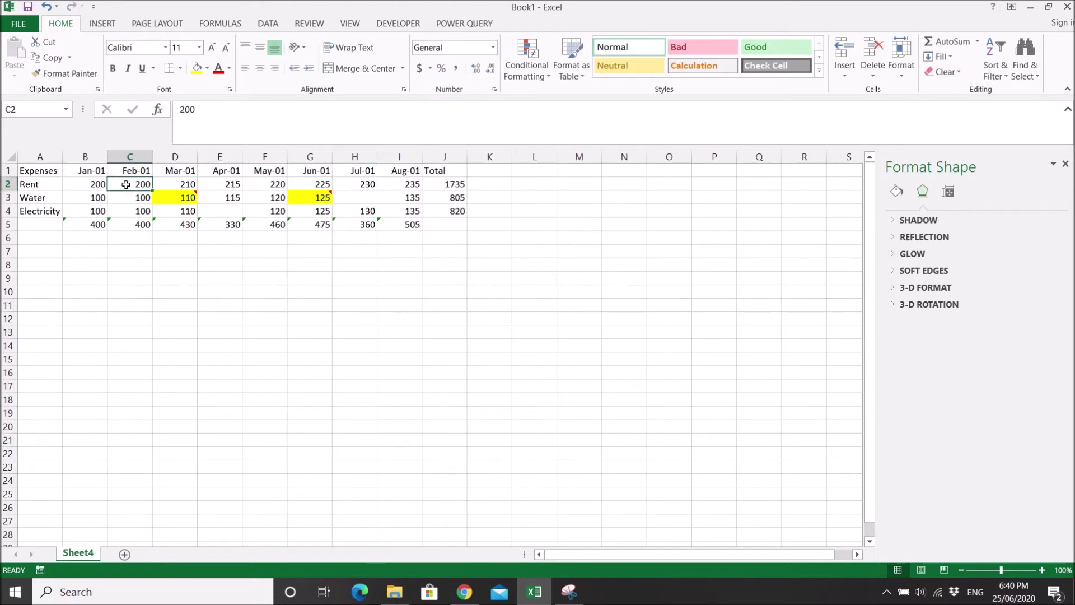
pyautogui.press('Delete')
pyautogui.keyDown('ctrl'); pyautogui.click(227, 211); pyautogui.keyUp('ctrl')
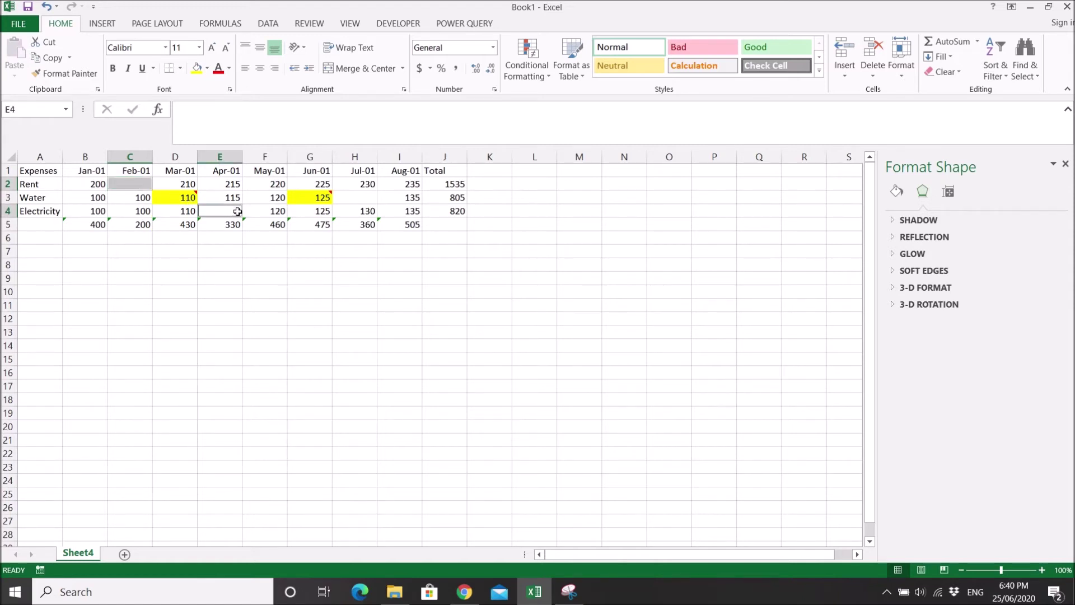
pyautogui.keyDown('ctrl'); pyautogui.click(358, 201); pyautogui.keyUp('ctrl')
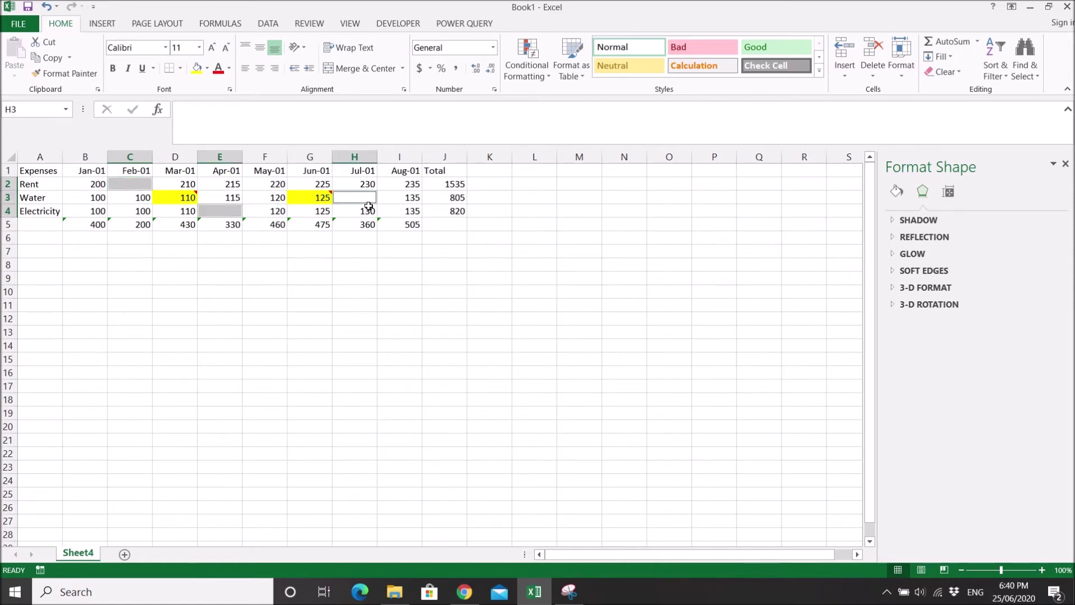
pyautogui.click(406, 248)
# - Select the table's blank cells with Go To Special > Blanks and fill them orange
pyautogui.moveTo(409, 223); pyautogui.dragTo(100, 154)
pyautogui.press('F5')
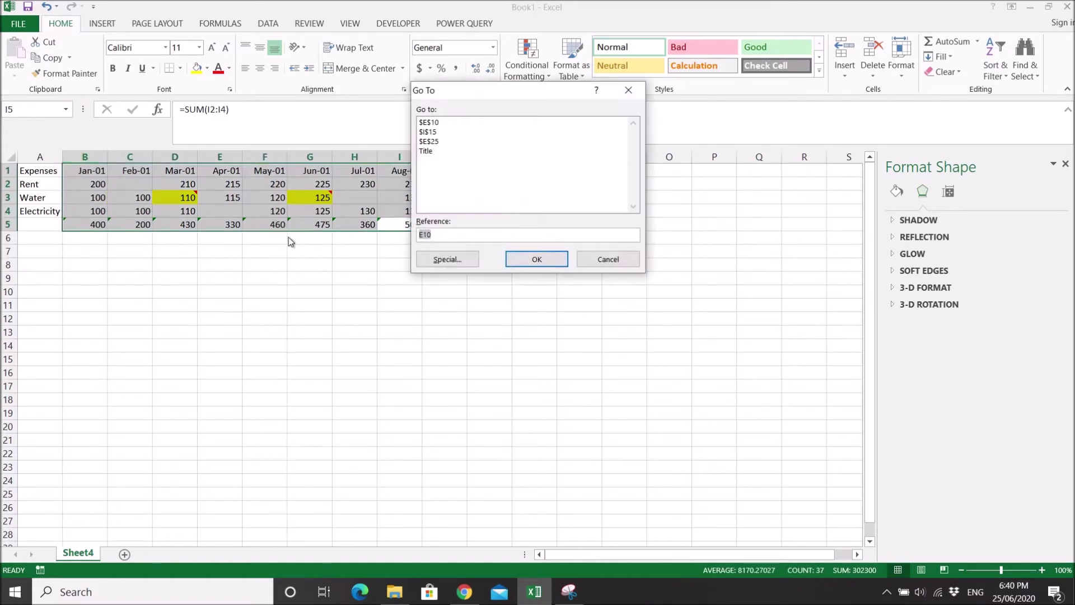
pyautogui.click(451, 262)
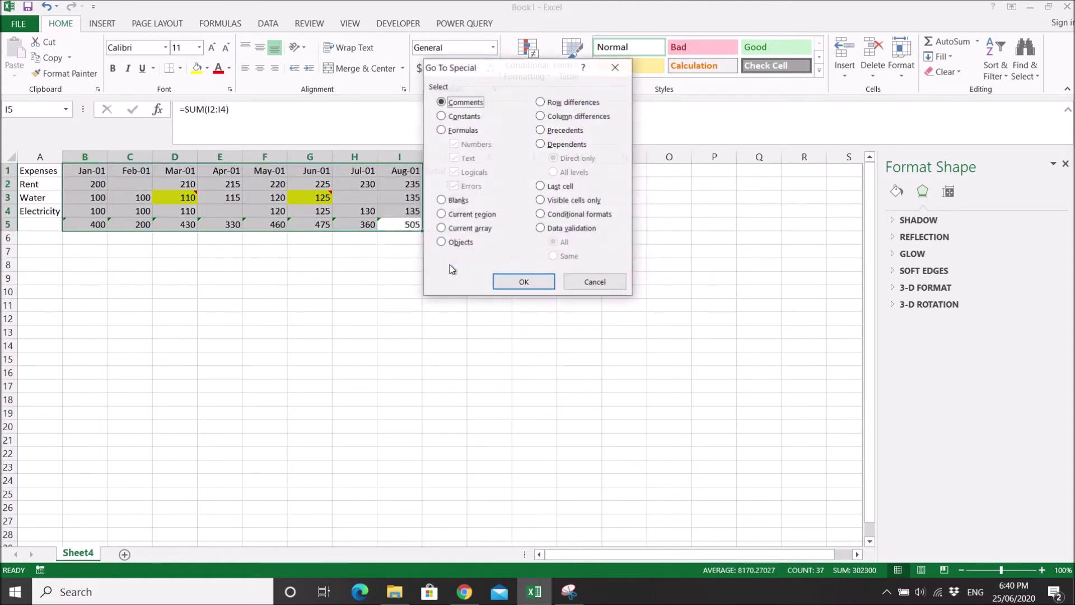
pyautogui.click(463, 201)
pyautogui.click(523, 283)
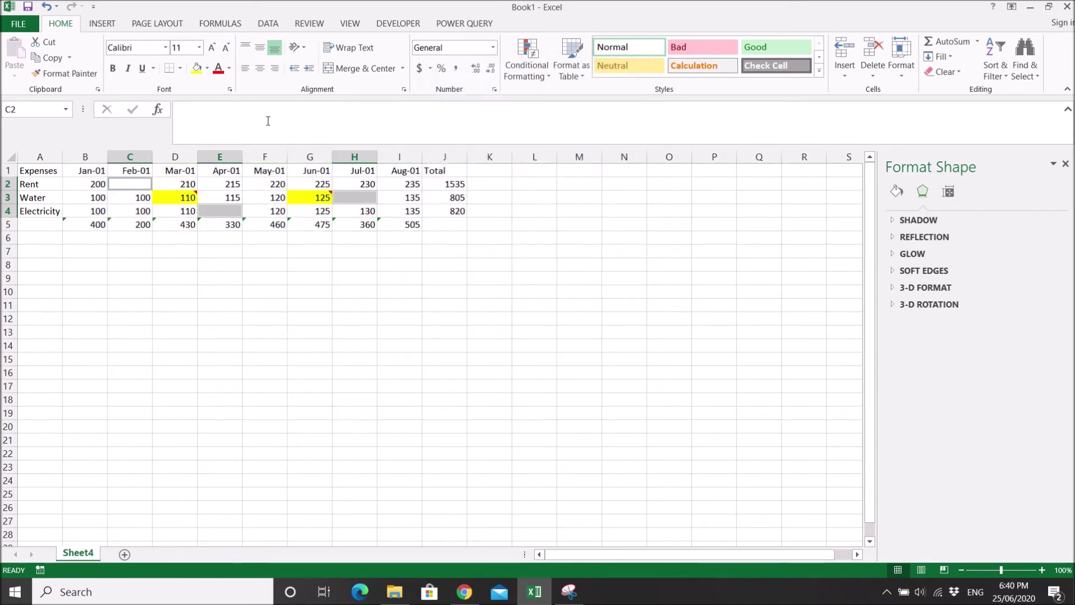
pyautogui.click(207, 68)
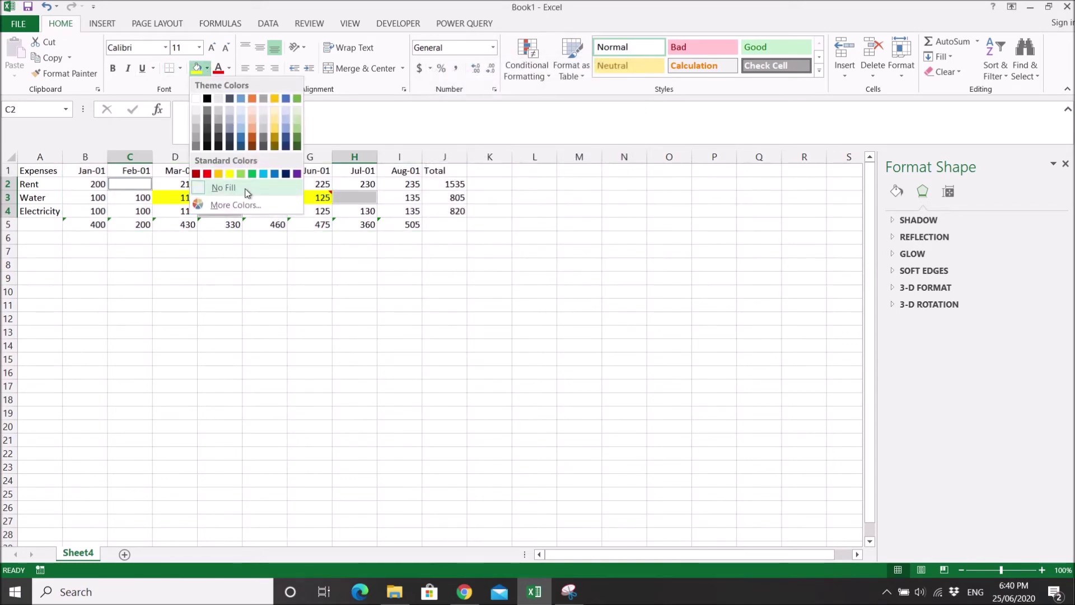
pyautogui.click(220, 173)
# - Select the block C2:H5 to clear its fill colour
pyautogui.click(367, 238)
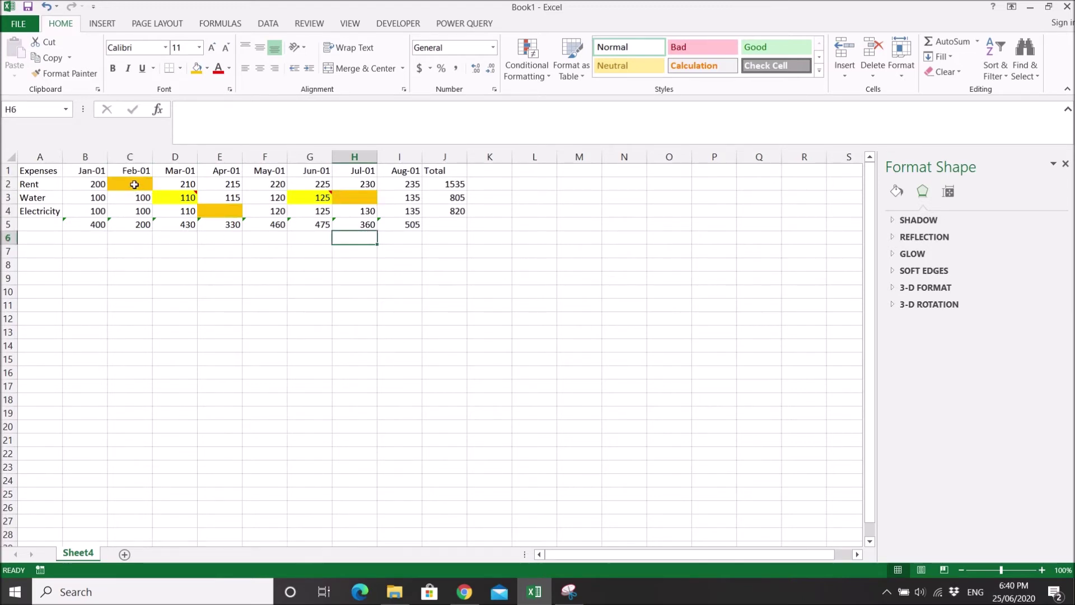
pyautogui.moveTo(134, 184); pyautogui.dragTo(350, 223)
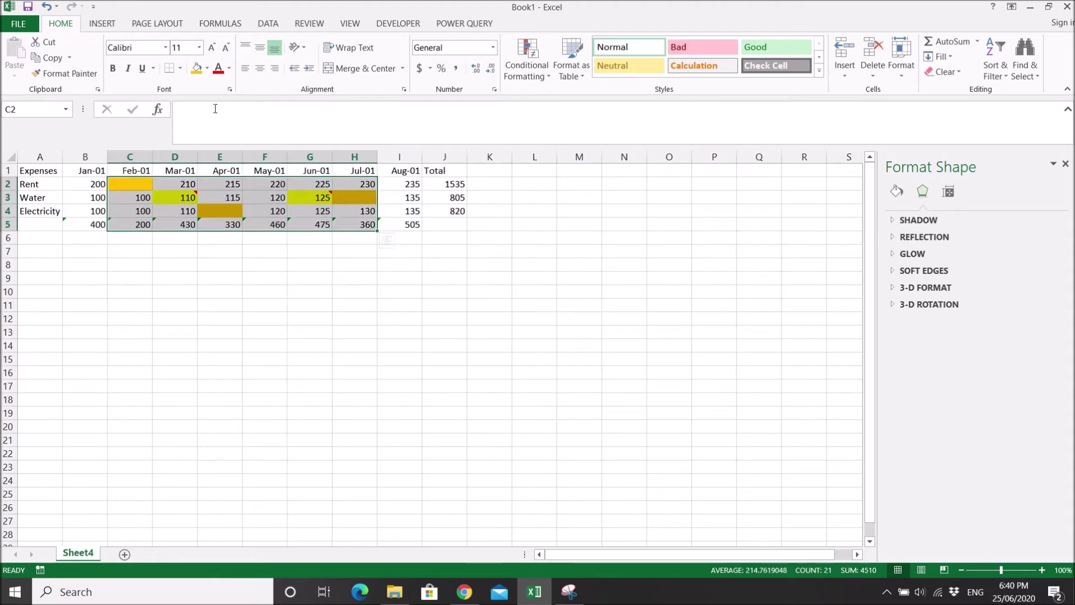
pyautogui.click(207, 67)
pyautogui.click(225, 187)
pyautogui.click(306, 262)
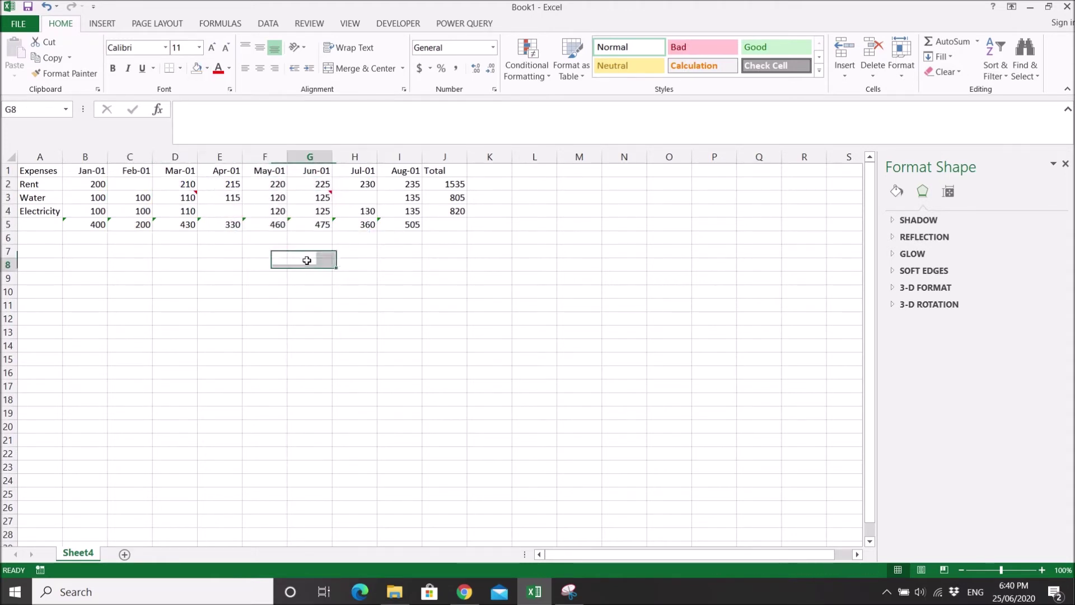
pyautogui.hotkey('ctrl', 'g')
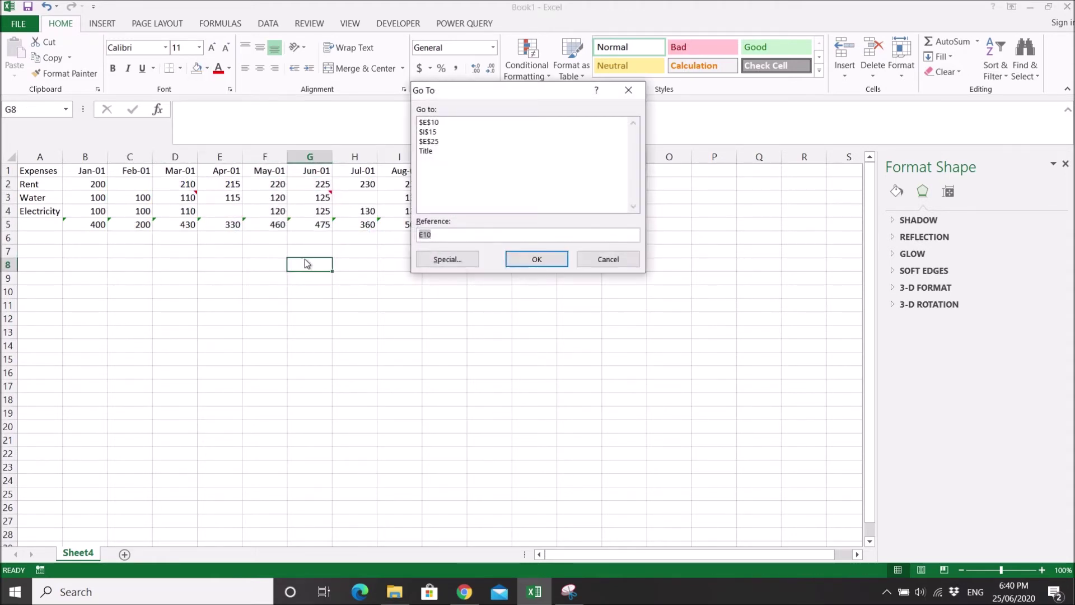
pyautogui.click(447, 259)
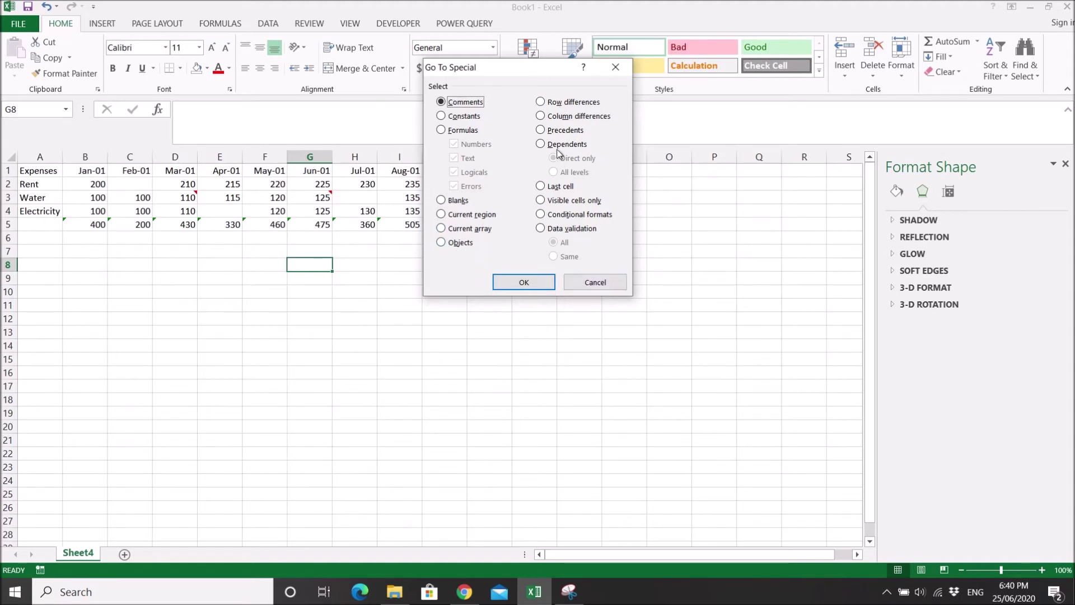
pyautogui.click(581, 288)
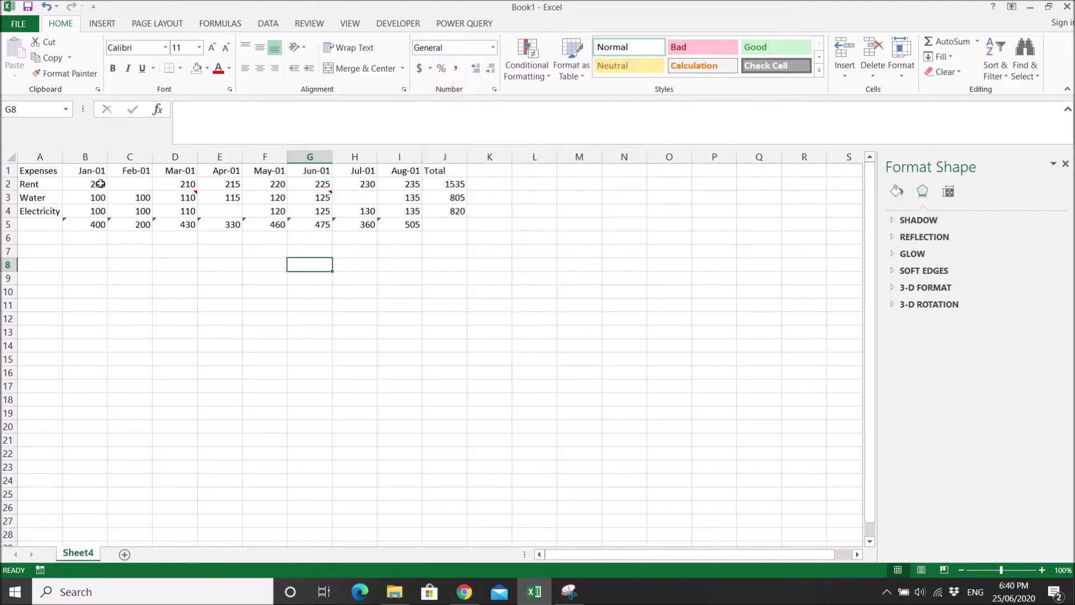
pyautogui.moveTo(101, 184); pyautogui.dragTo(409, 212)
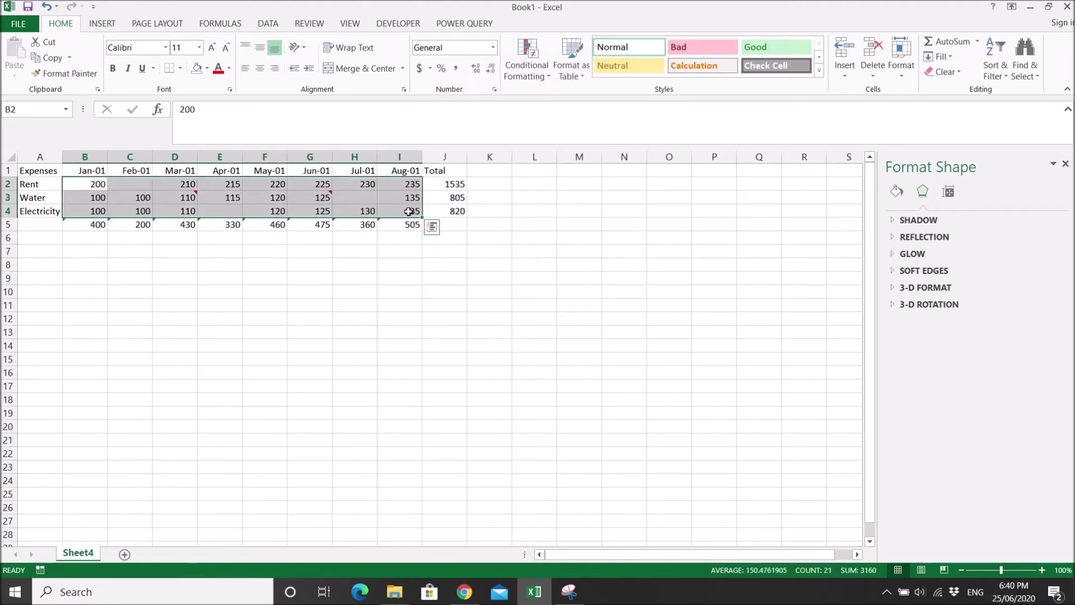
pyautogui.press('F5')
pyautogui.click(447, 259)
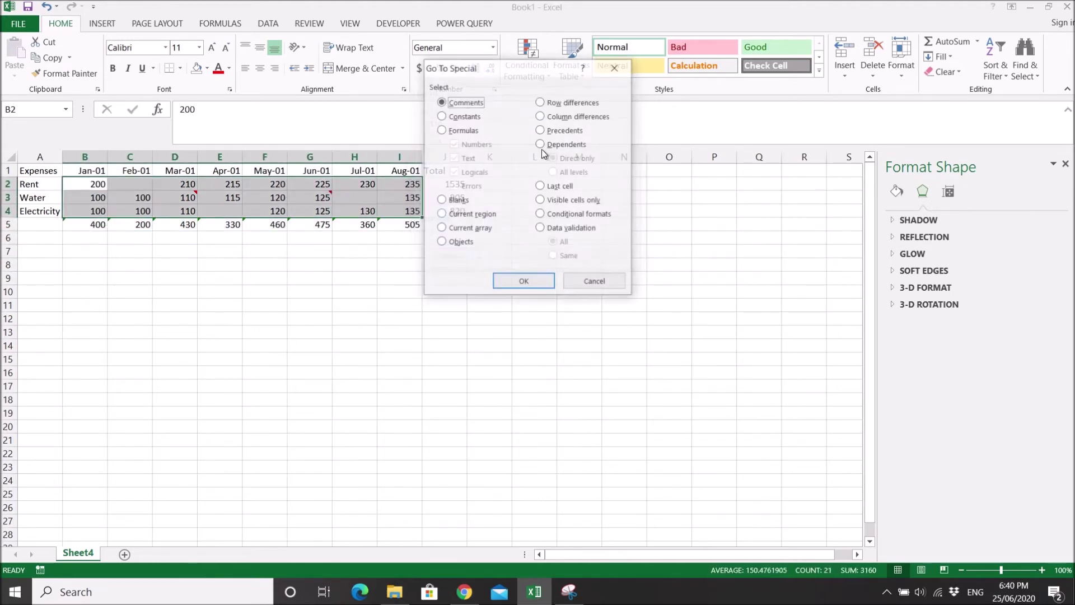
pyautogui.click(567, 118)
pyautogui.click(524, 281)
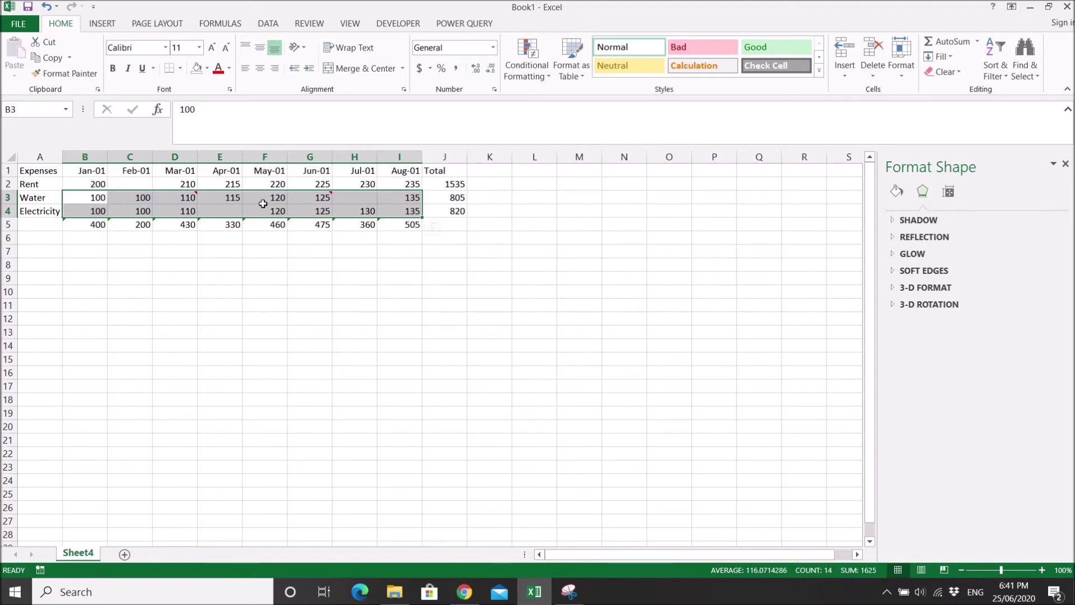
pyautogui.click(338, 278)
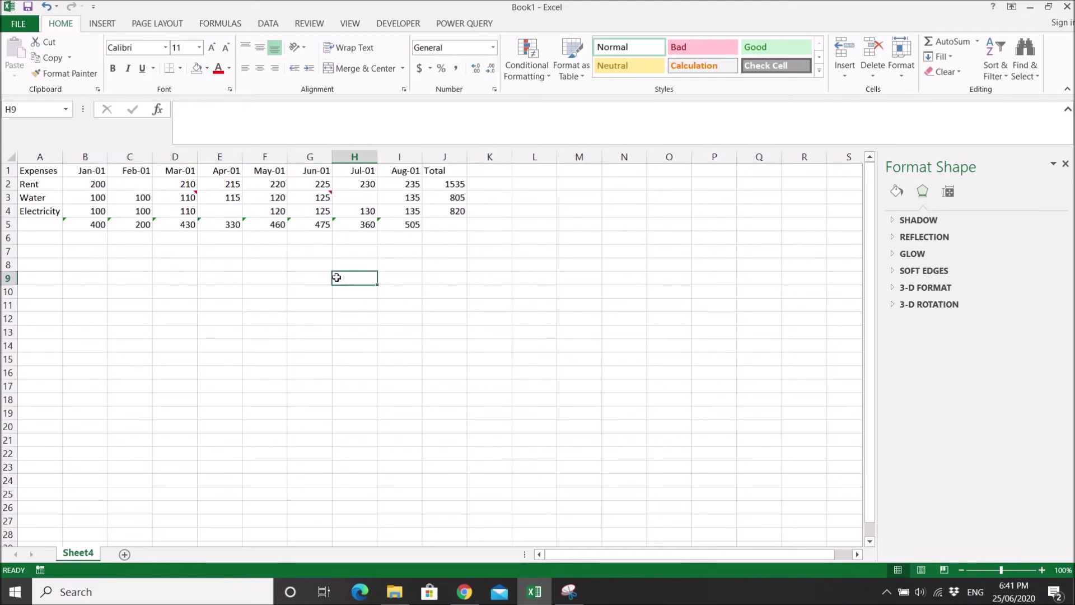
pyautogui.hotkey('ctrl', 'g')
pyautogui.click(442, 258)
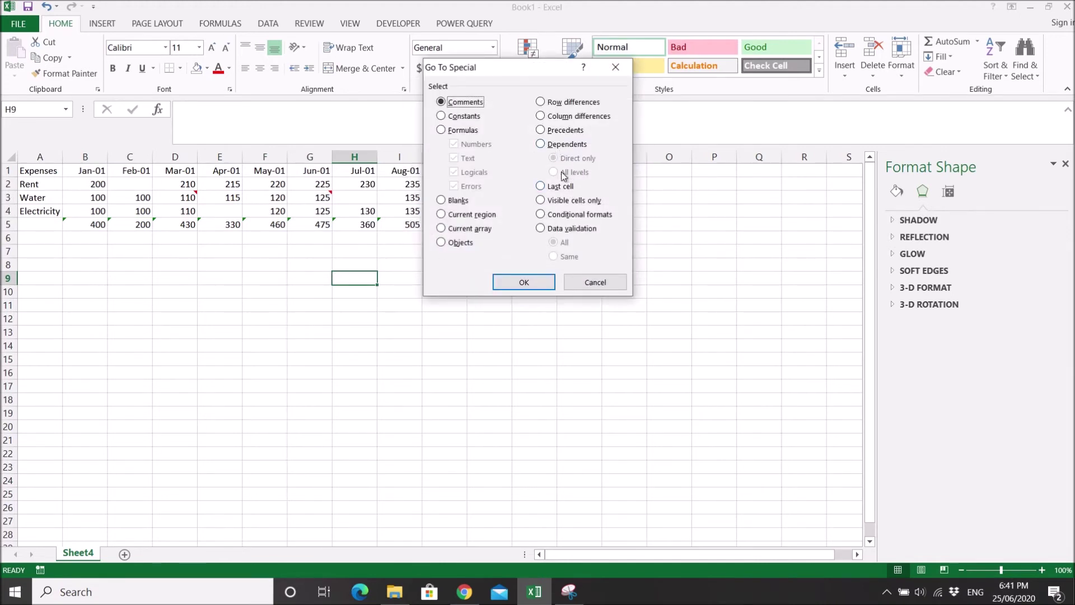
pyautogui.click(595, 281)
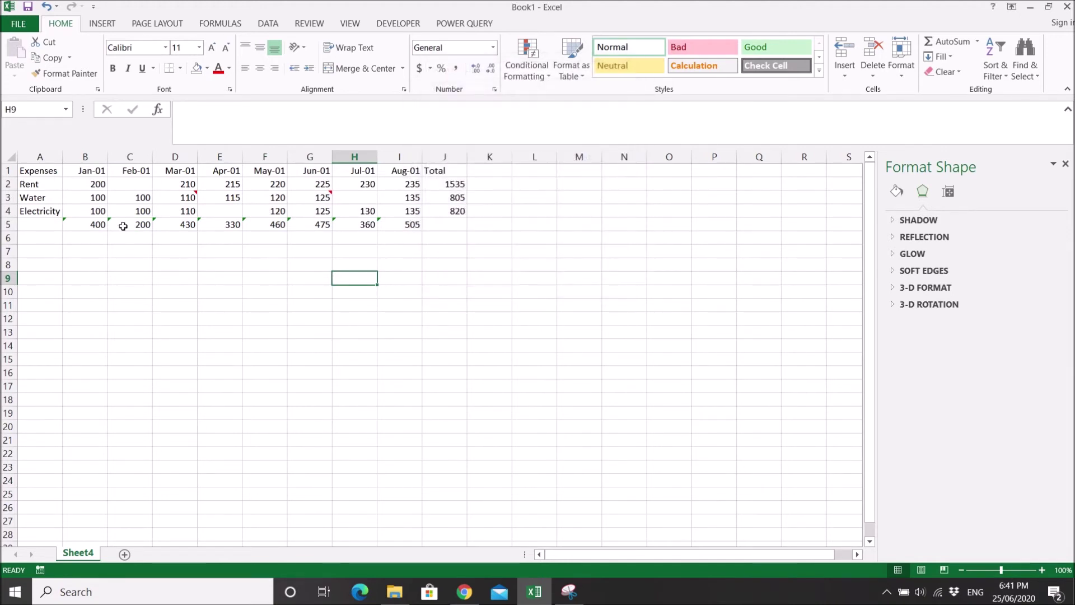
# - Select the precedents of the Jan-01 total in B5 with Go To Special
pyautogui.click(93, 225)
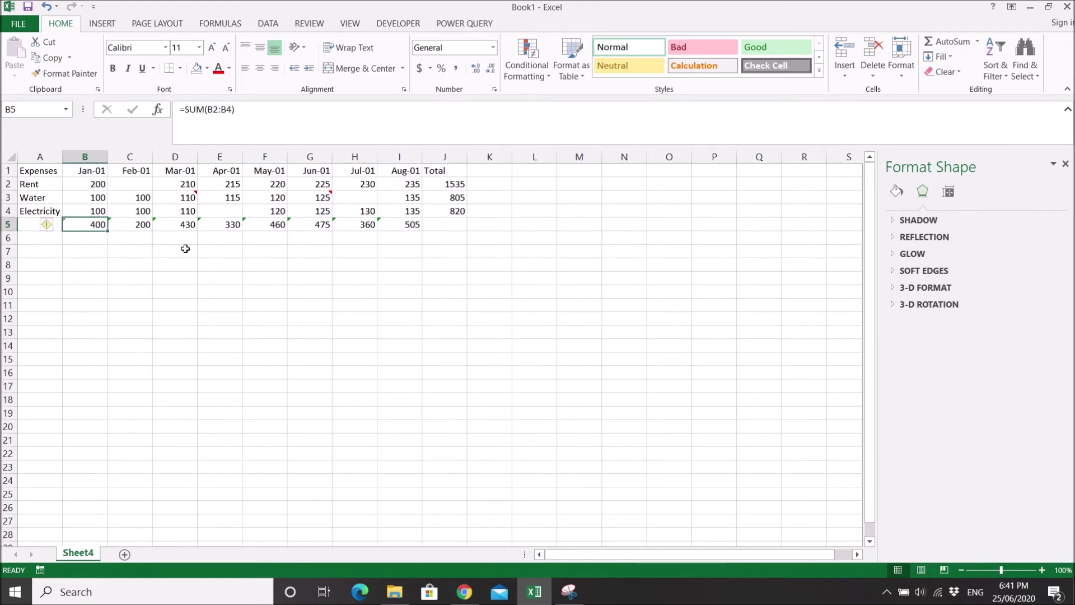
pyautogui.hotkey('ctrl', 'g')
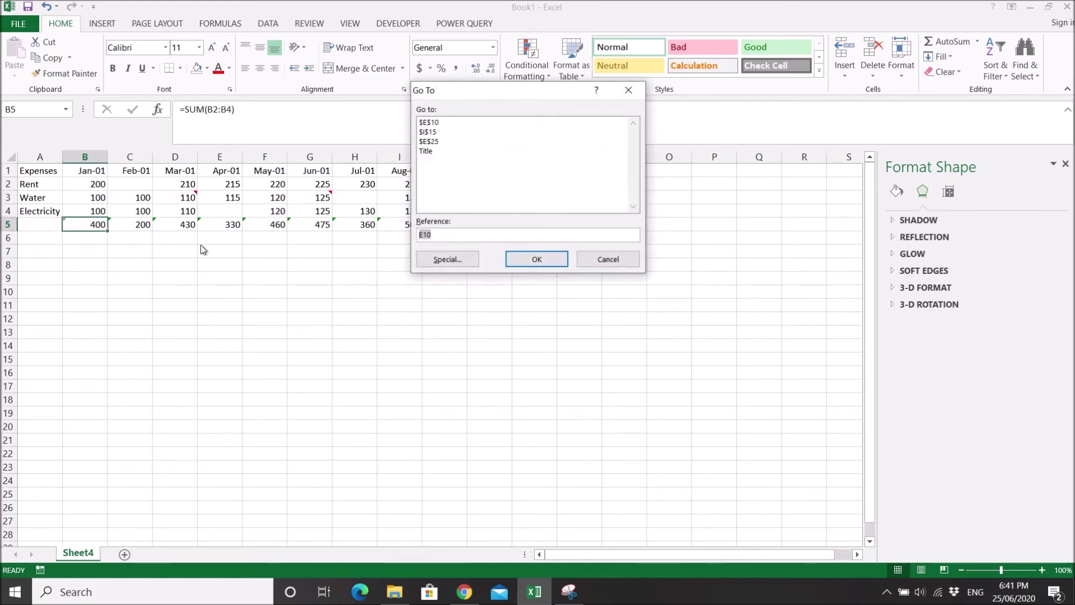
pyautogui.click(448, 259)
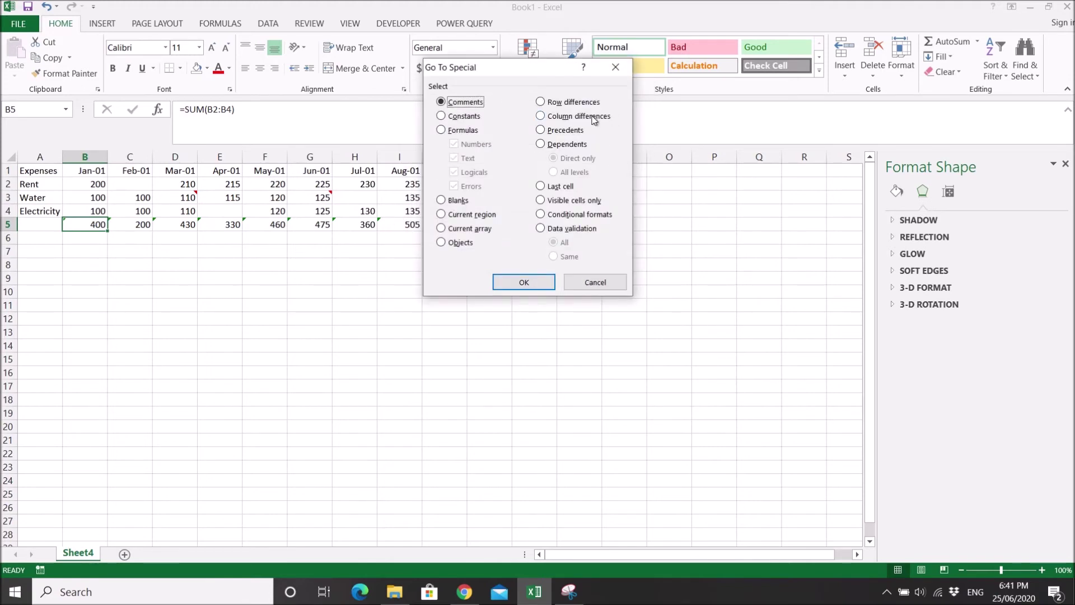
pyautogui.click(541, 130)
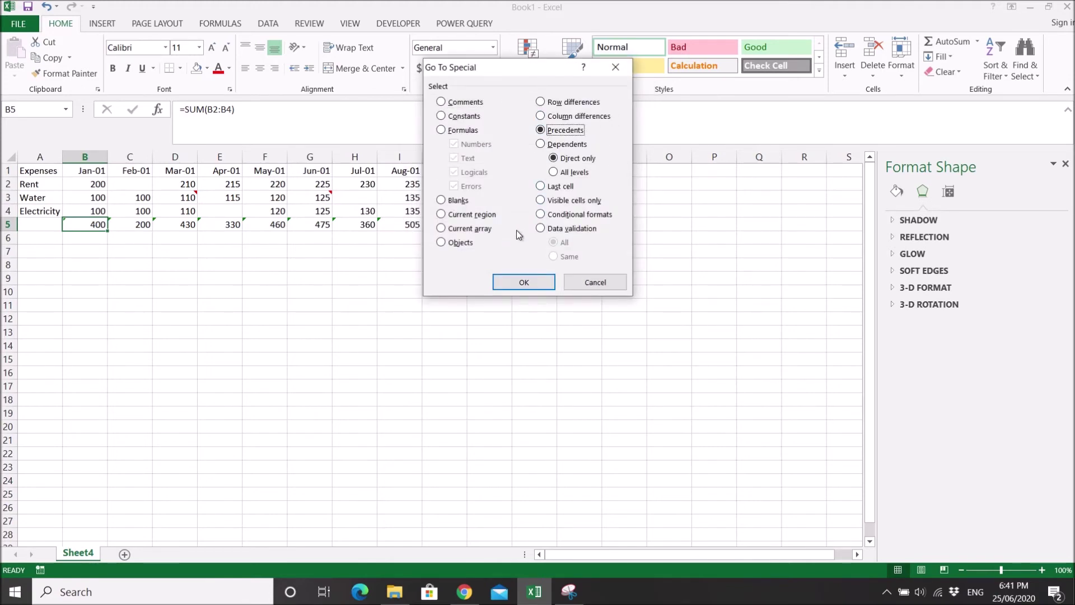
pyautogui.click(523, 280)
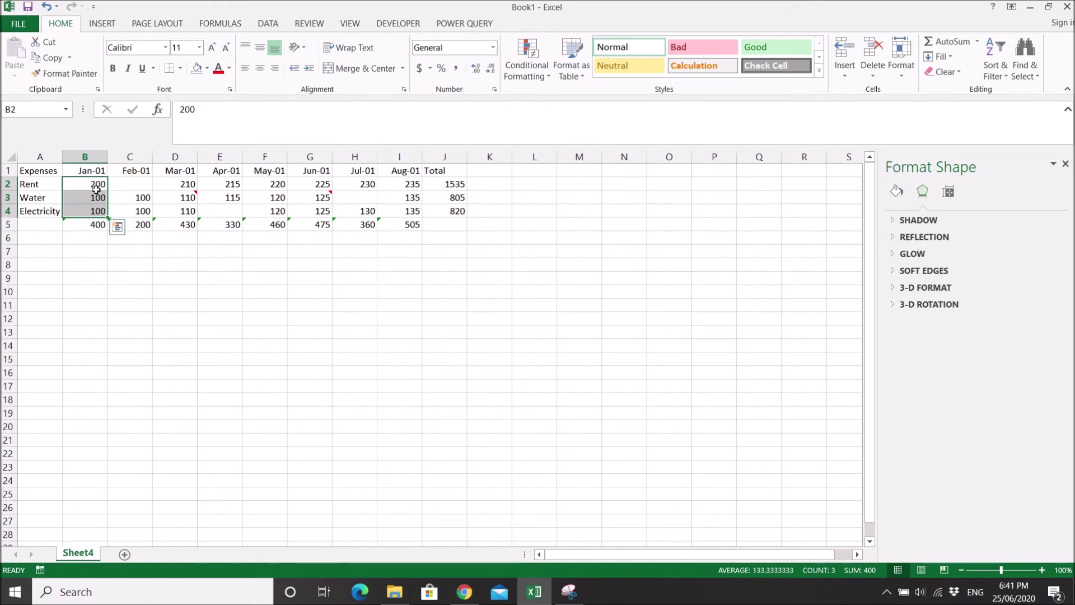
# - Reselect B5's precedents B2:B4 and fill them yellow
pyautogui.click(89, 225)
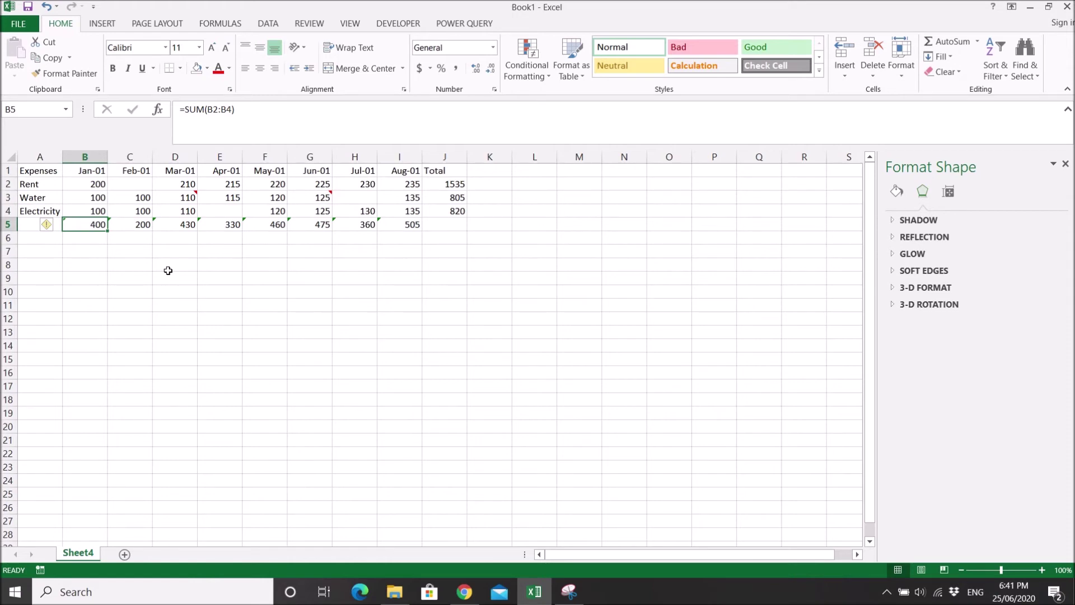
pyautogui.hotkey('ctrl', 'g')
pyautogui.click(442, 259)
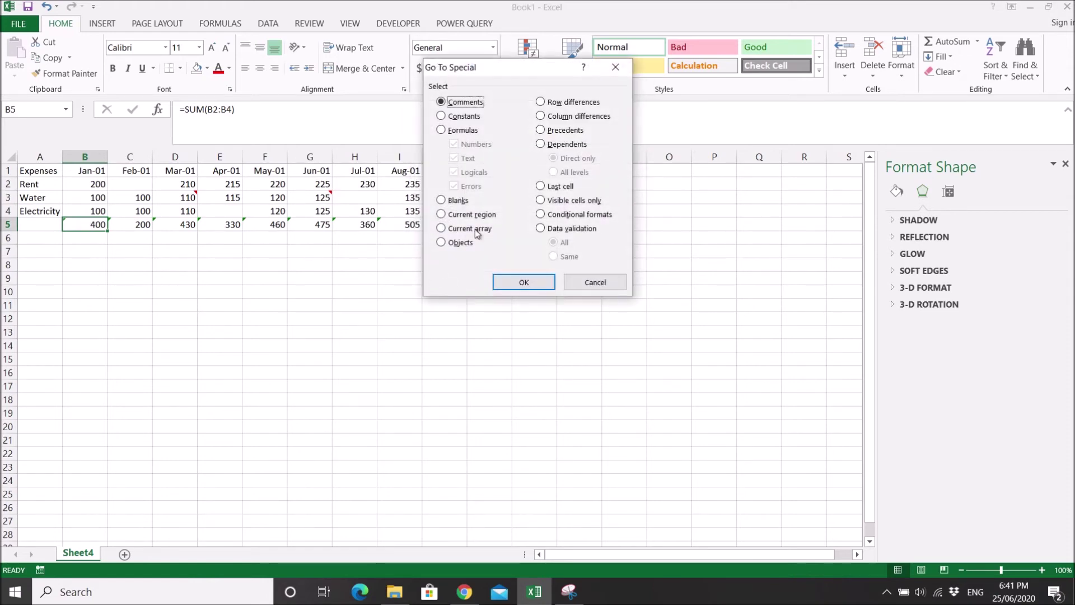
pyautogui.click(564, 130)
pyautogui.click(526, 280)
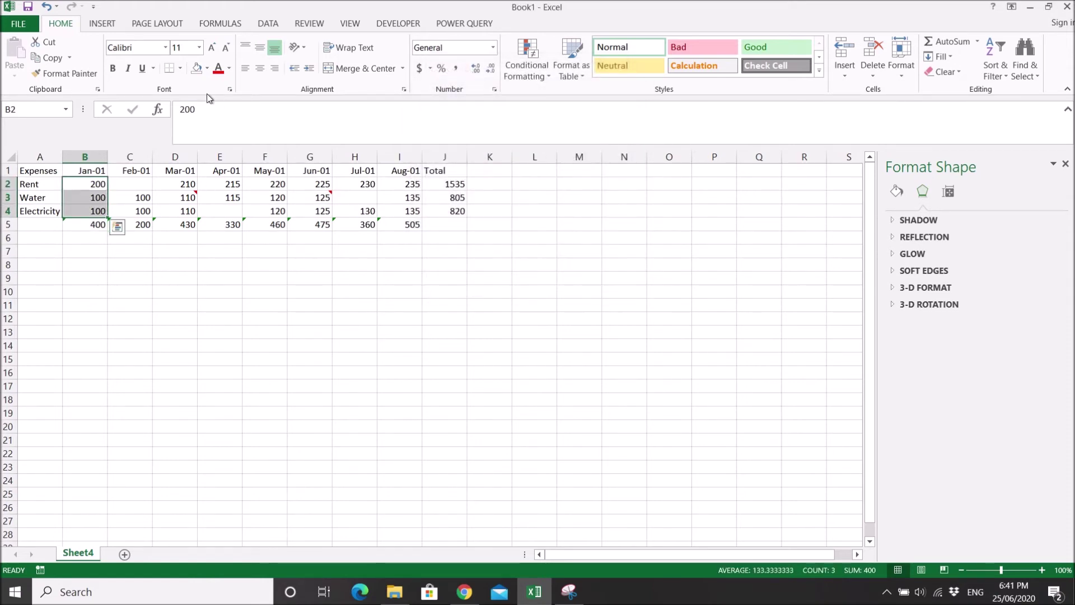
pyautogui.click(206, 67)
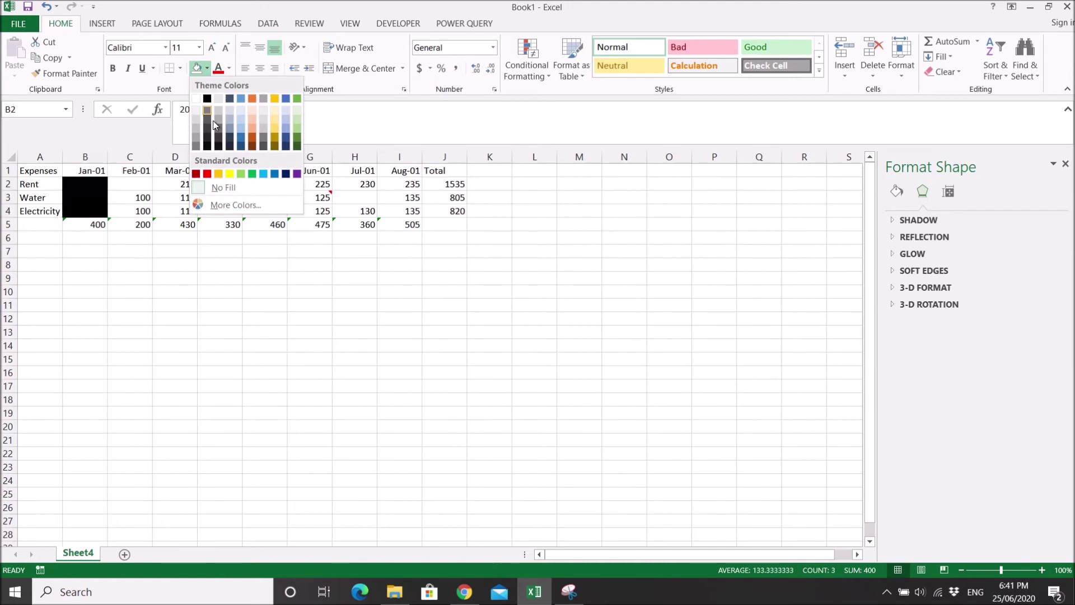
pyautogui.click(232, 178)
pyautogui.click(146, 199)
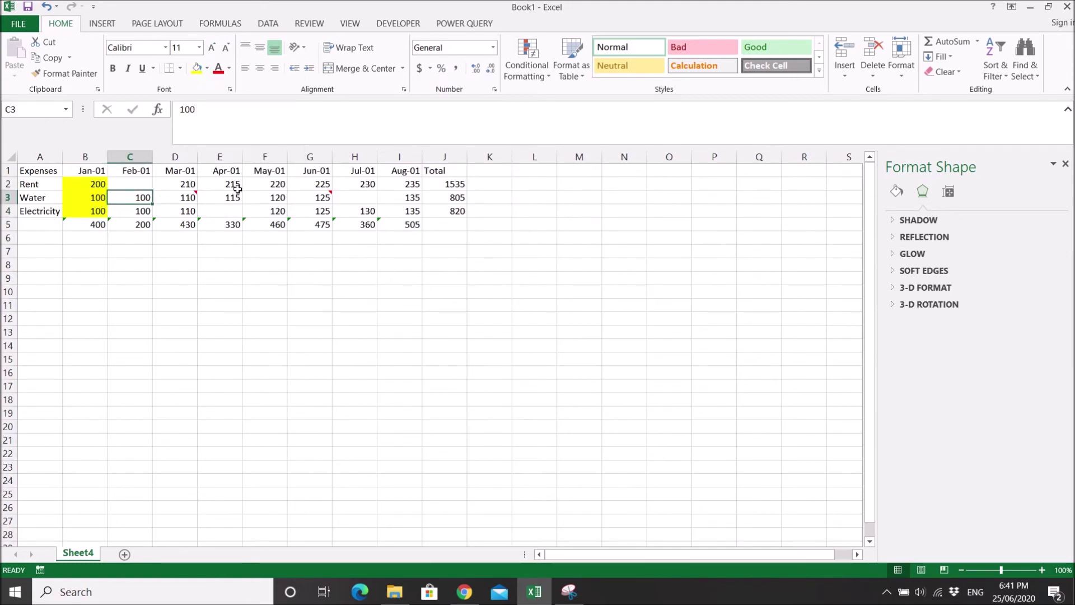
# - Select C3's dependents C5 and J3 with Go To Special and fill them yellow
pyautogui.press('F5')
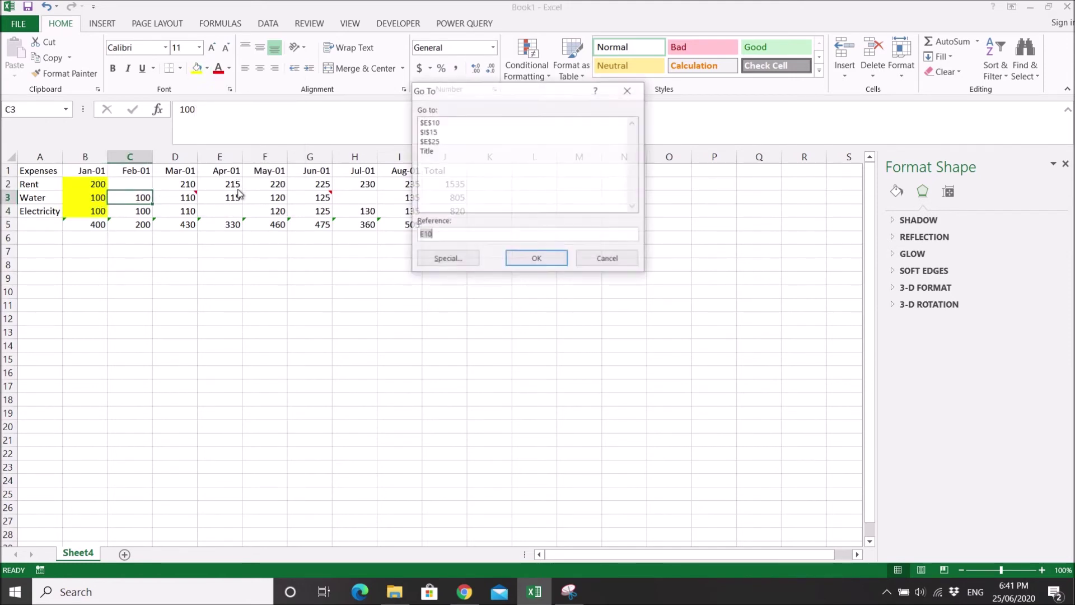
pyautogui.click(438, 260)
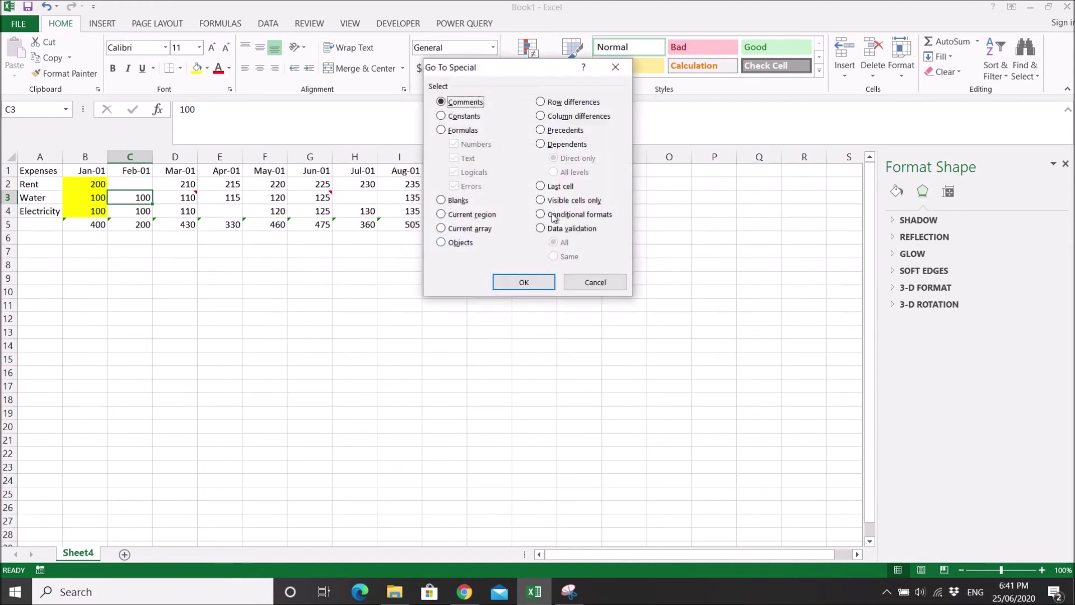
pyautogui.click(567, 145)
pyautogui.click(528, 281)
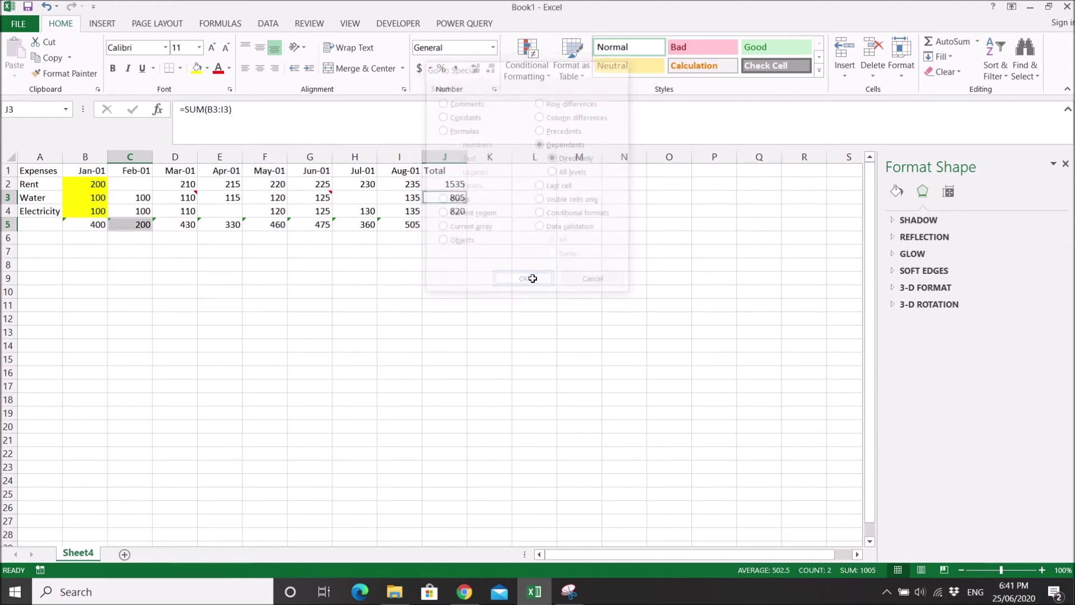
pyautogui.click(197, 68)
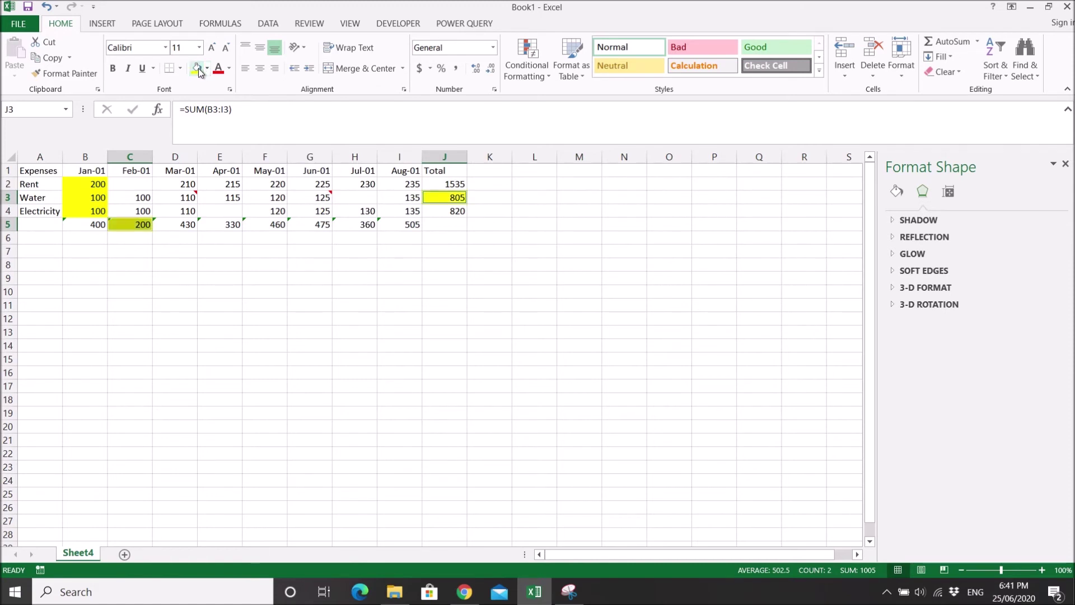
# - Inspect the SUM formulas in J3 and C5 without changing them
pyautogui.click(442, 199)
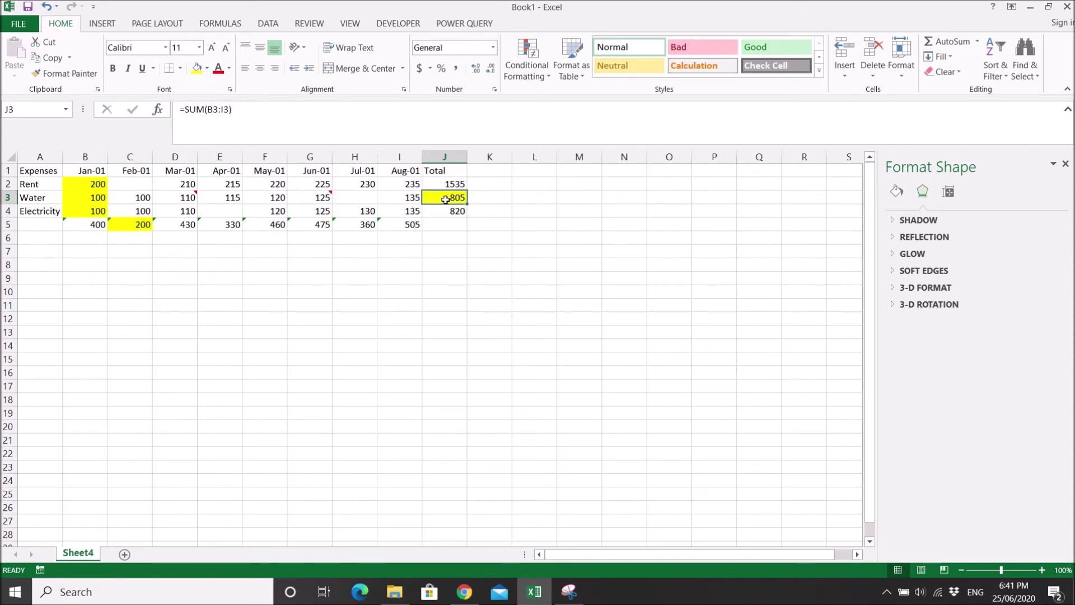
pyautogui.doubleClick(442, 199)
pyautogui.press('Escape')
pyautogui.doubleClick(137, 224)
pyautogui.press('Escape')
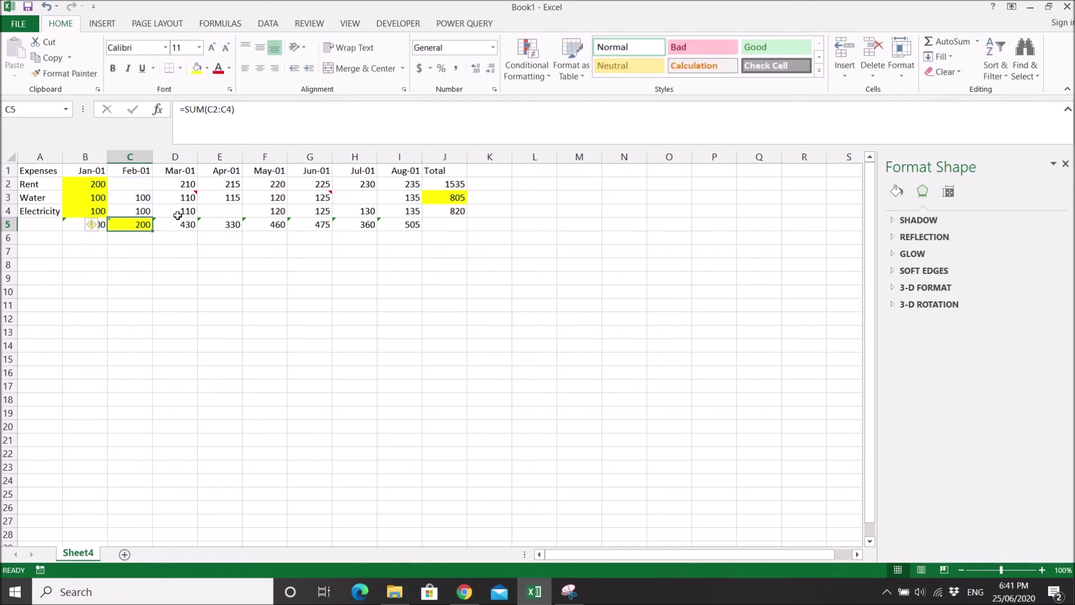
pyautogui.click(142, 198)
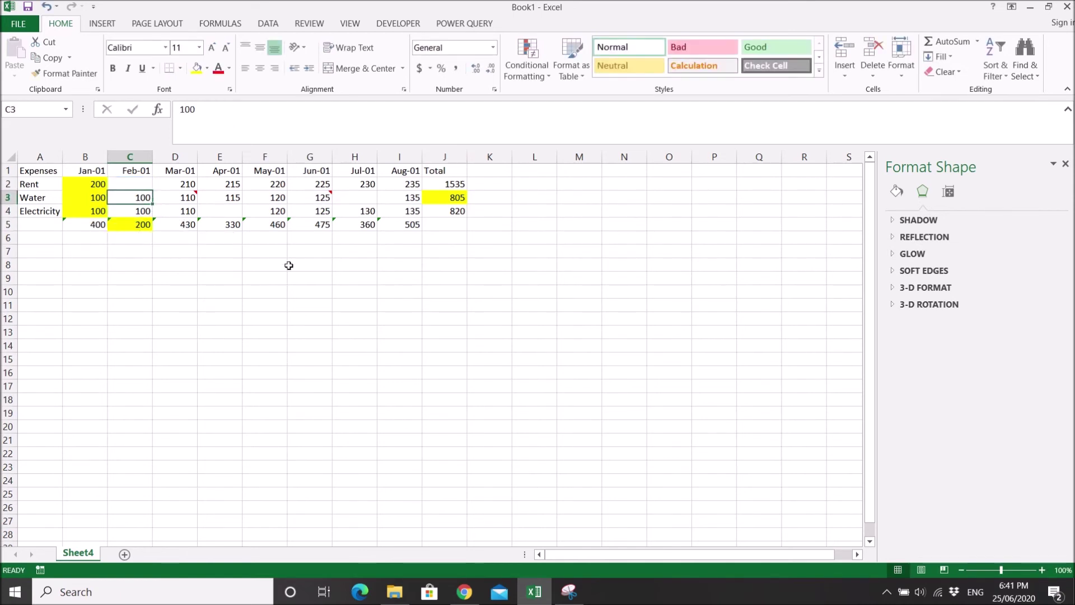
pyautogui.hotkey('ctrl', 'g')
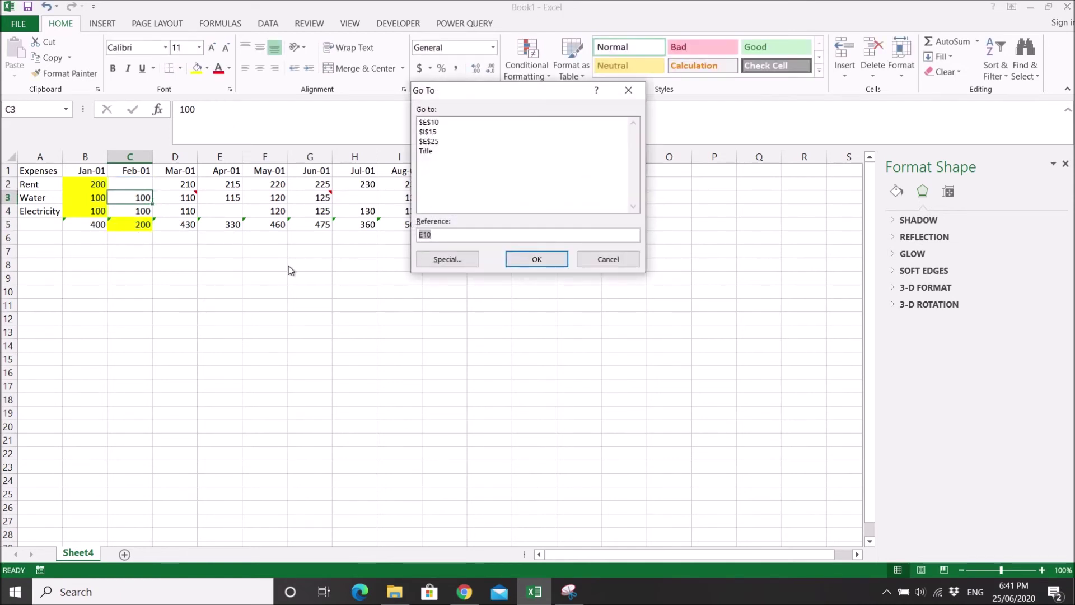
pyautogui.click(429, 260)
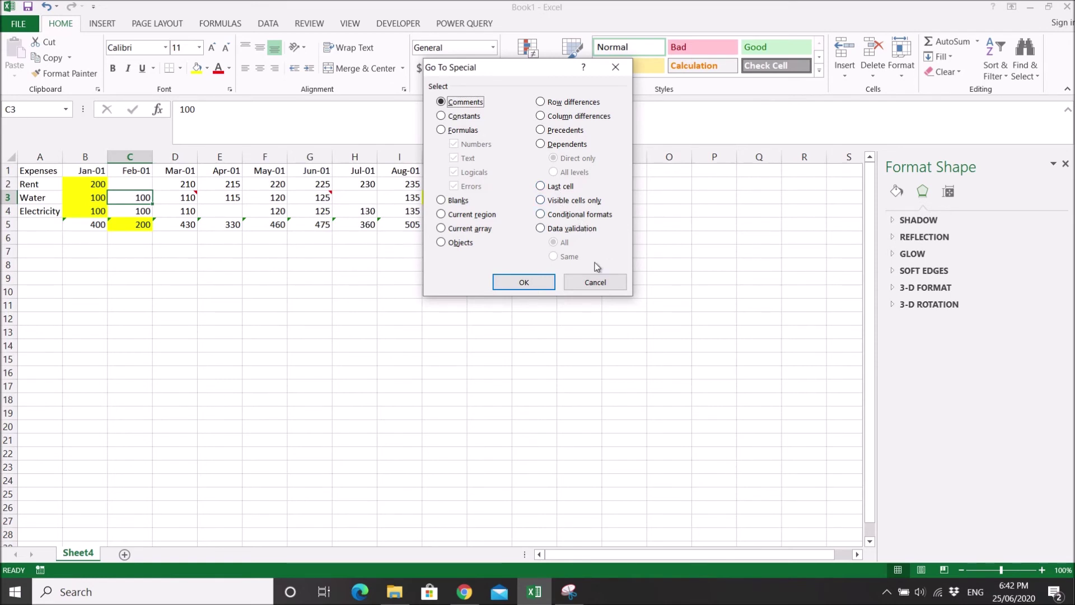
pyautogui.click(593, 284)
pyautogui.click(74, 288)
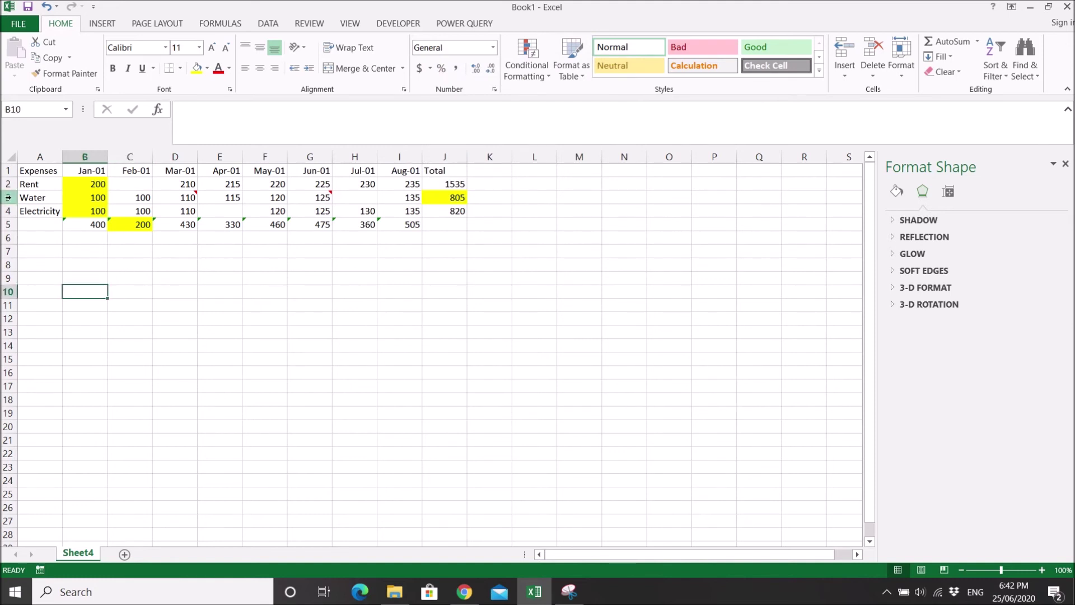
# - Remove all fill colour from the whole sheet with No Fill
pyautogui.click(12, 156)
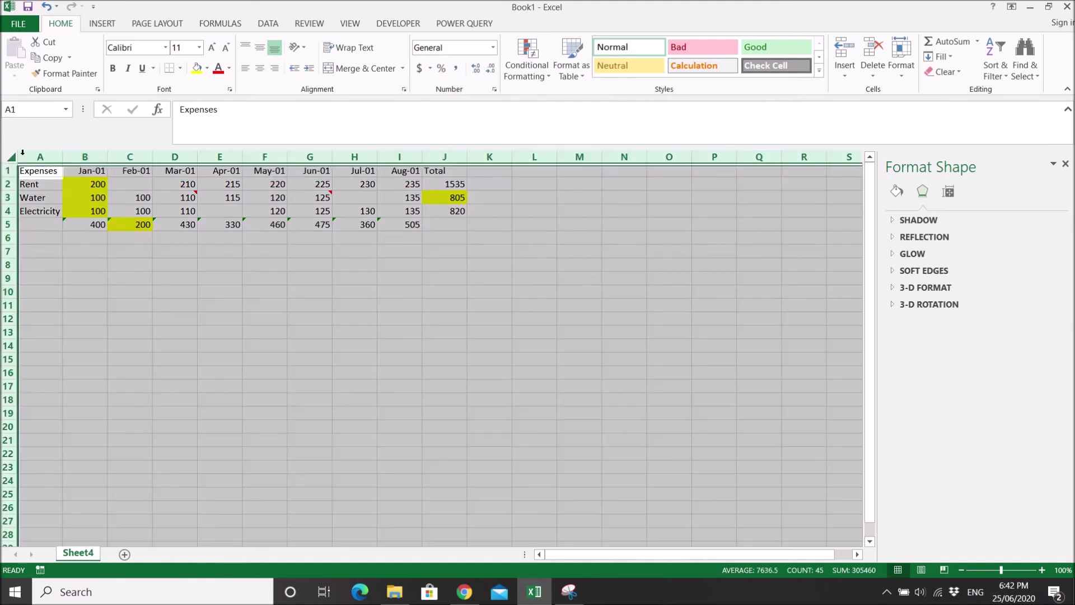
pyautogui.click(207, 68)
pyautogui.click(222, 188)
pyautogui.click(160, 252)
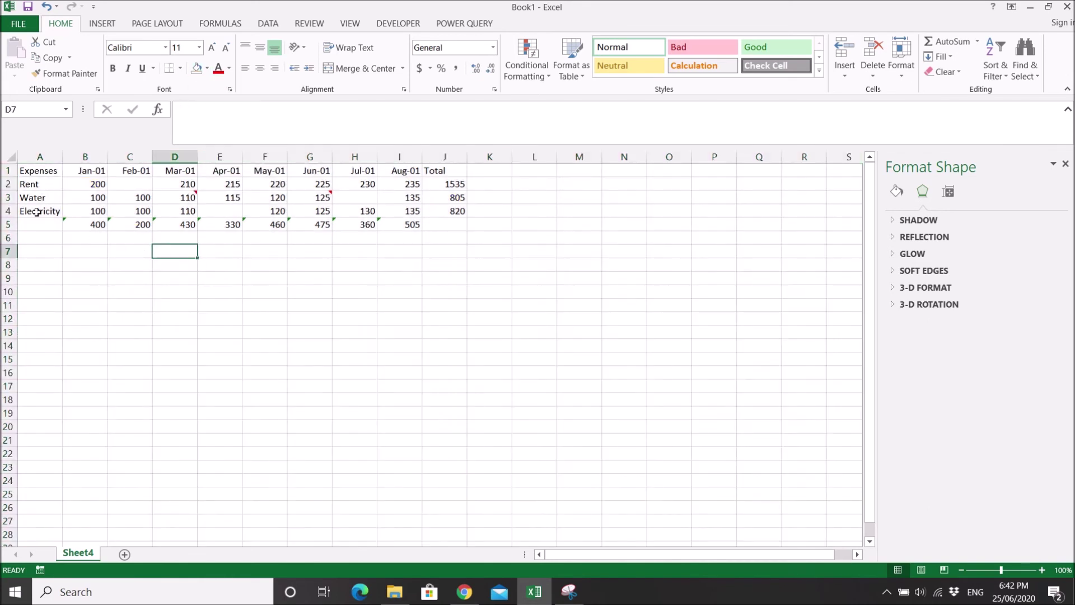
# - Hide the Water row (row 3) and select the table A1:I5
pyautogui.rightClick(3, 198)
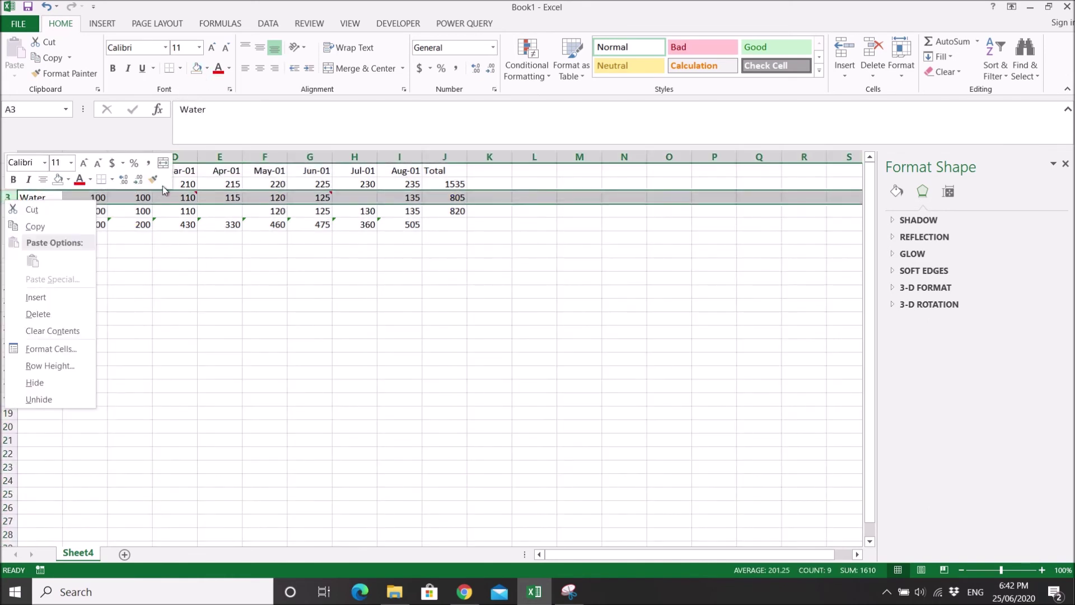
pyautogui.click(51, 383)
pyautogui.click(132, 281)
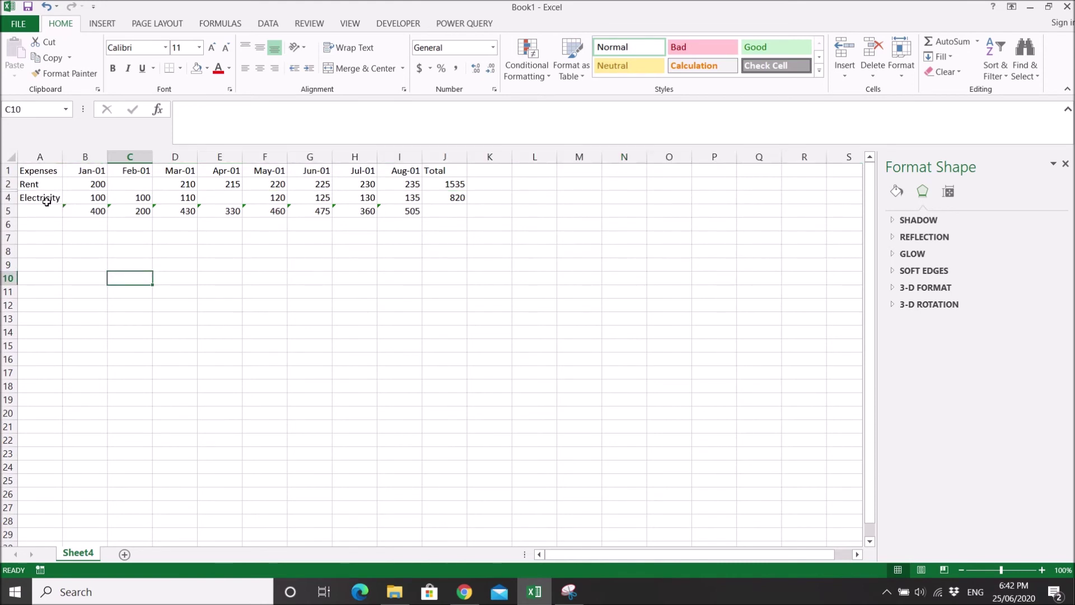
pyautogui.moveTo(40, 174); pyautogui.dragTo(468, 216)
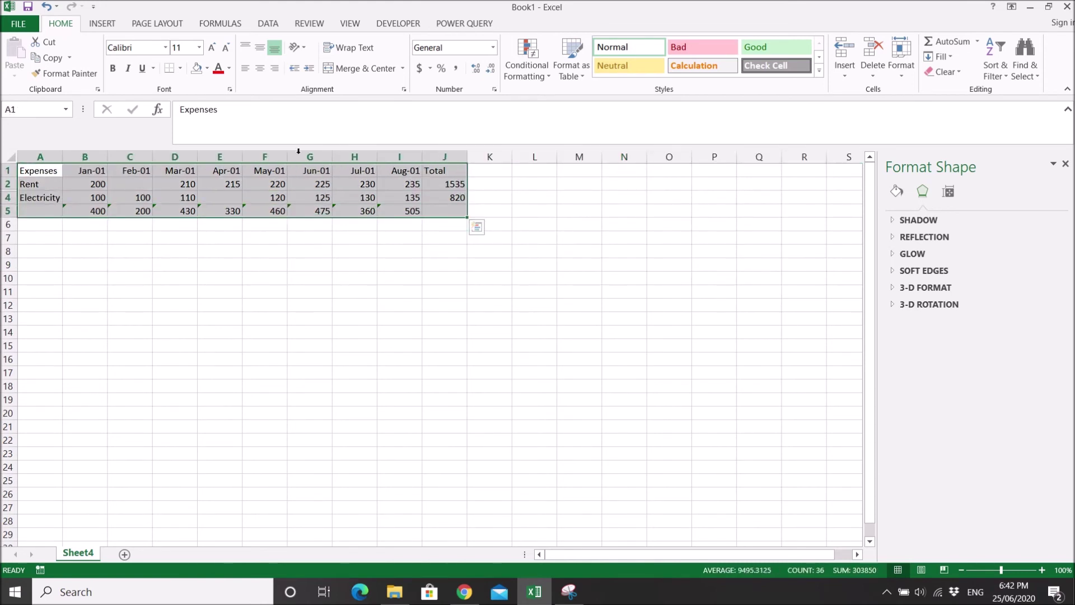
pyautogui.click(207, 68)
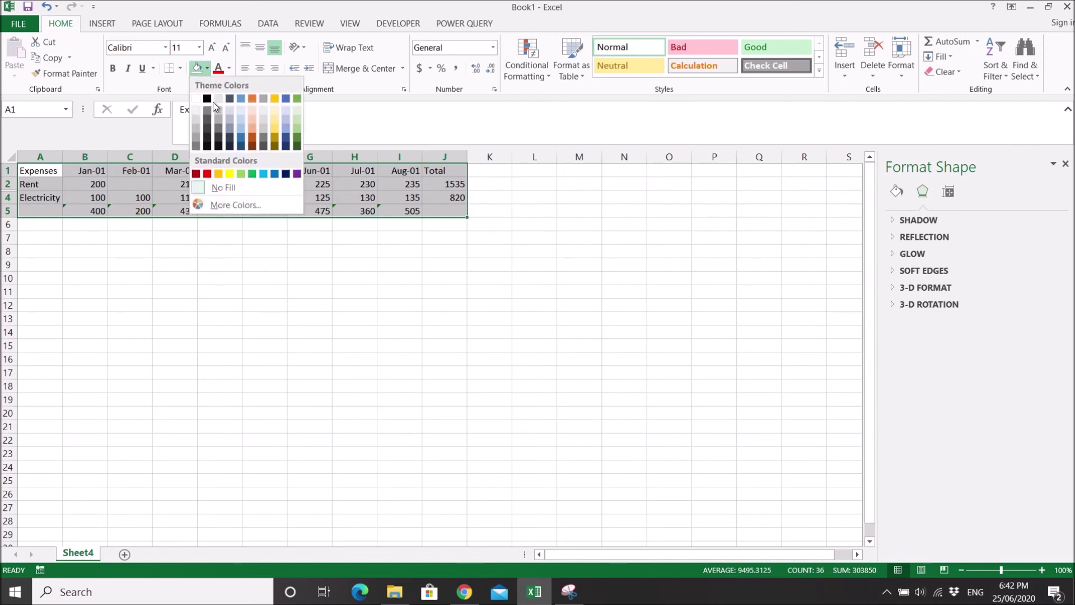
pyautogui.click(229, 174)
pyautogui.click(129, 265)
pyautogui.moveTo(4, 198); pyautogui.dragTo(8, 184)
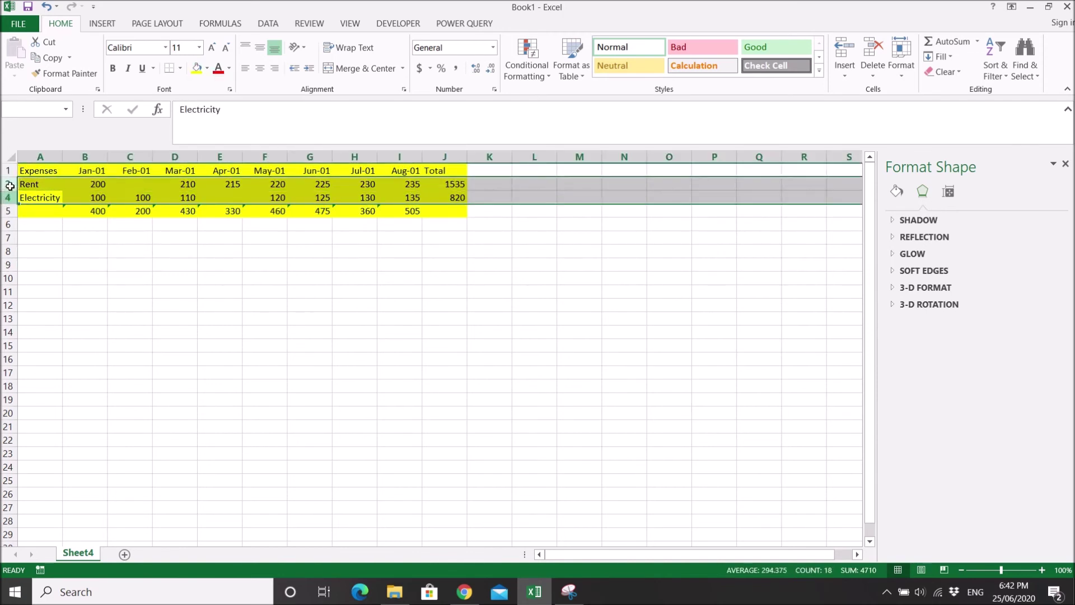
pyautogui.rightClick(10, 186)
pyautogui.click(50, 387)
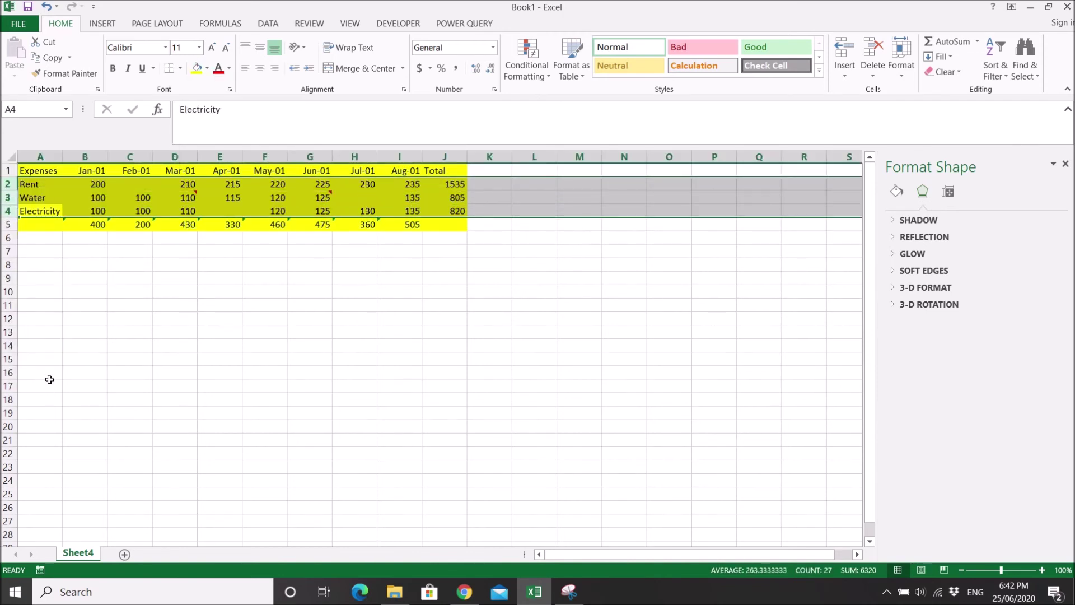
pyautogui.click(87, 317)
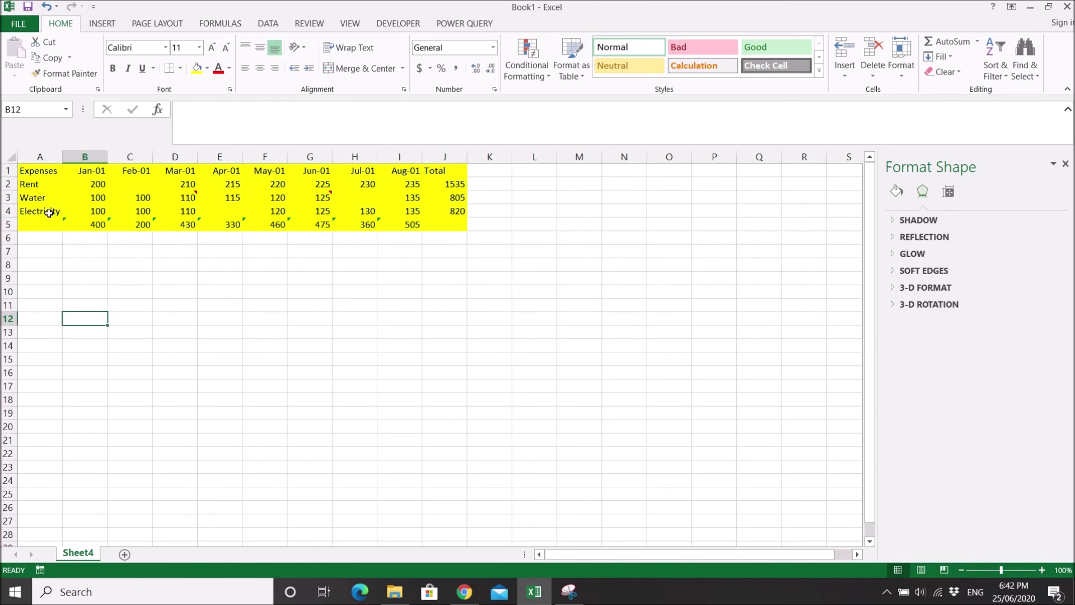
pyautogui.click(9, 197)
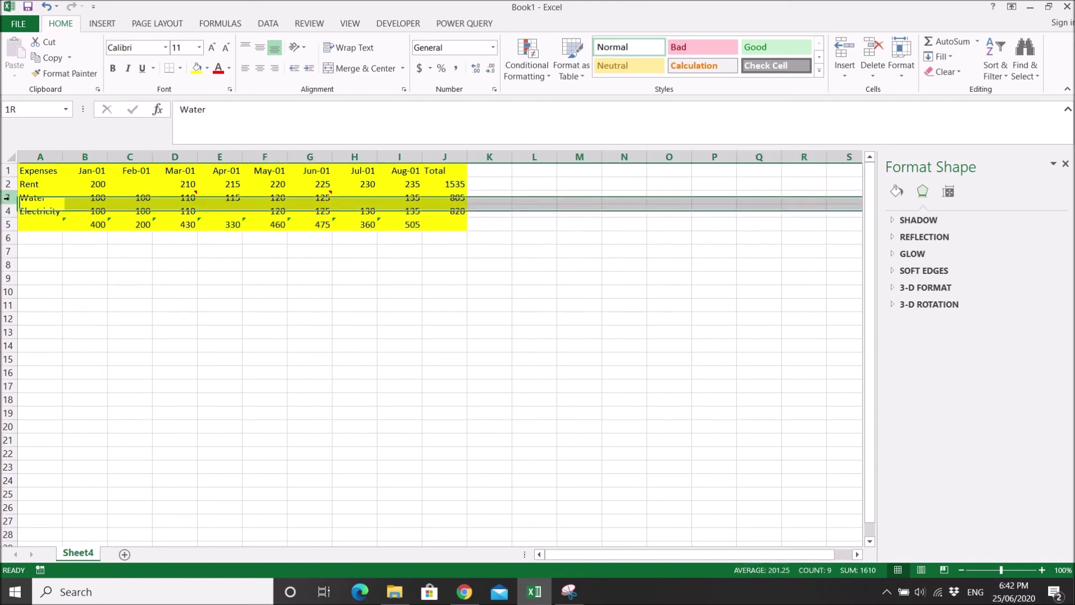
pyautogui.rightClick(11, 198)
pyautogui.click(155, 242)
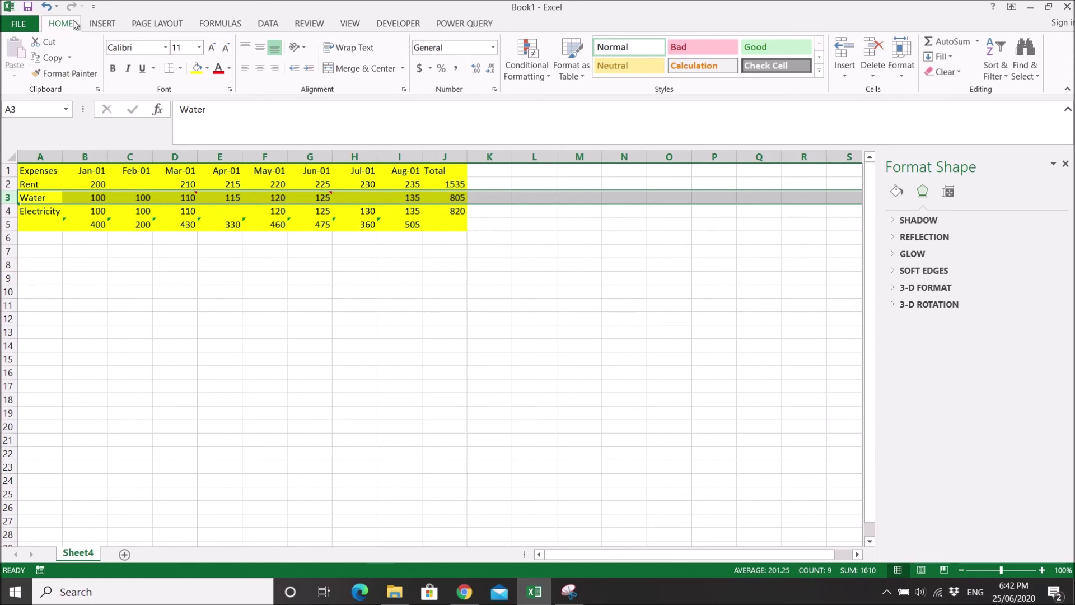
pyautogui.click(46, 7)
pyautogui.click(46, 7)
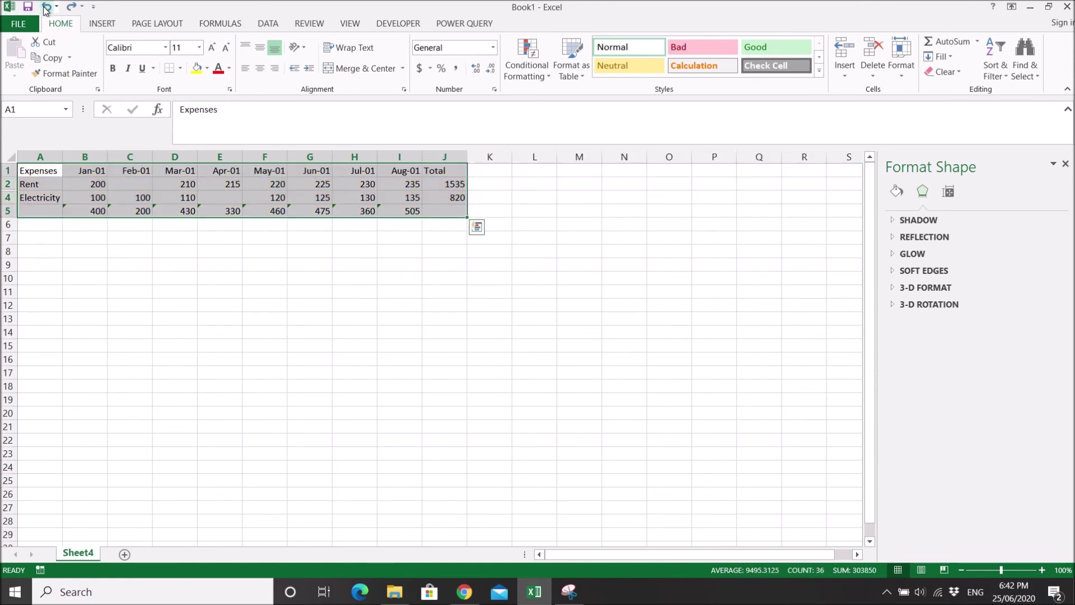
pyautogui.click(46, 7)
pyautogui.click(46, 7)
pyautogui.click(52, 276)
pyautogui.click(3, 198)
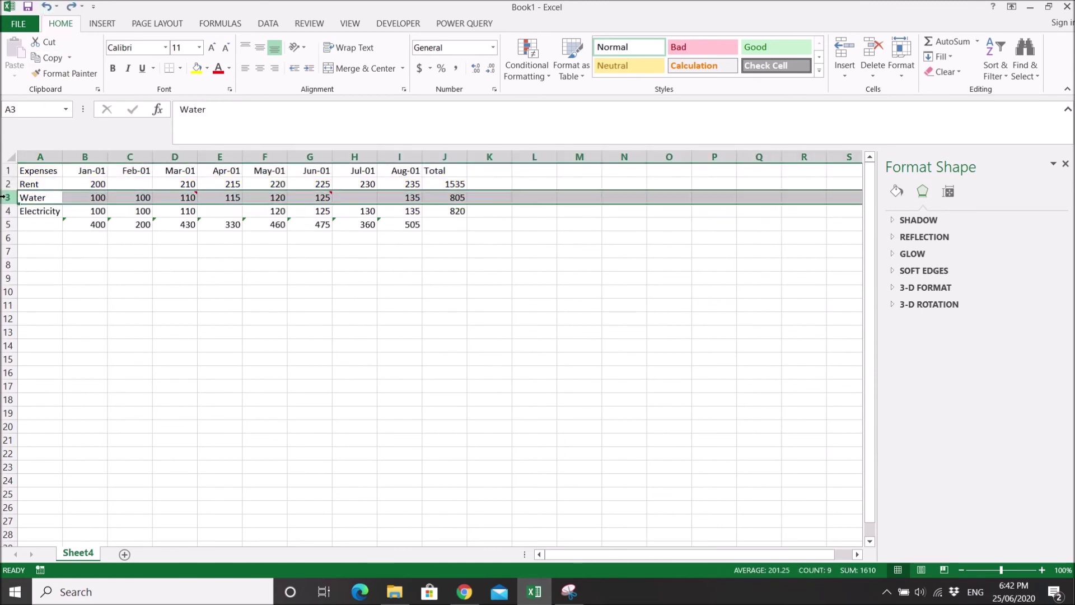
pyautogui.rightClick(4, 197)
pyautogui.click(34, 378)
pyautogui.click(148, 315)
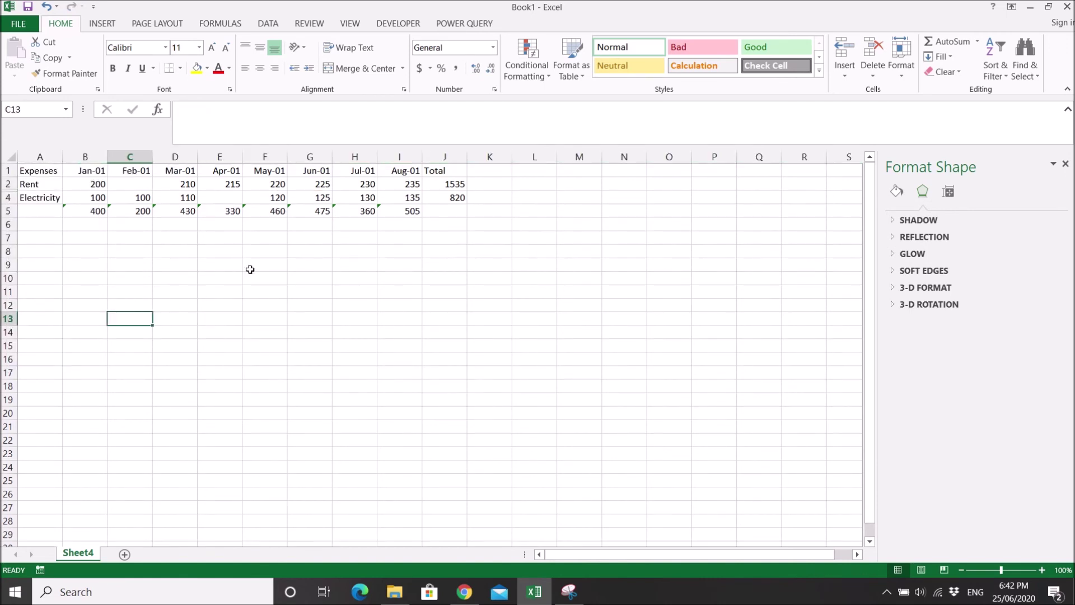
pyautogui.moveTo(443, 211); pyautogui.dragTo(32, 154)
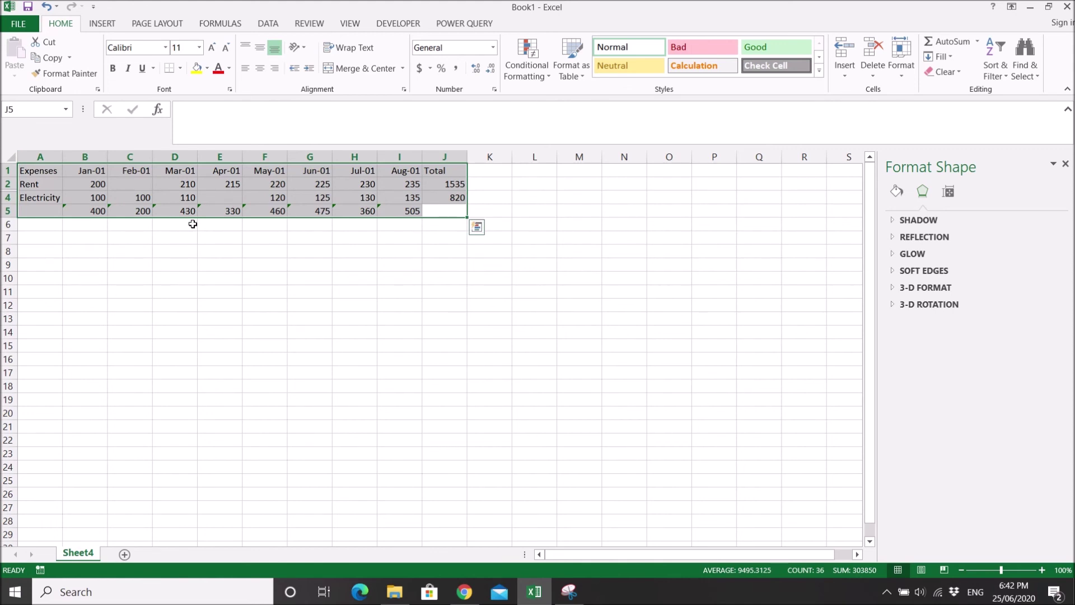
# - Select only visible cells with Go To Special and fill them yellow
pyautogui.hotkey('ctrl', 'g')
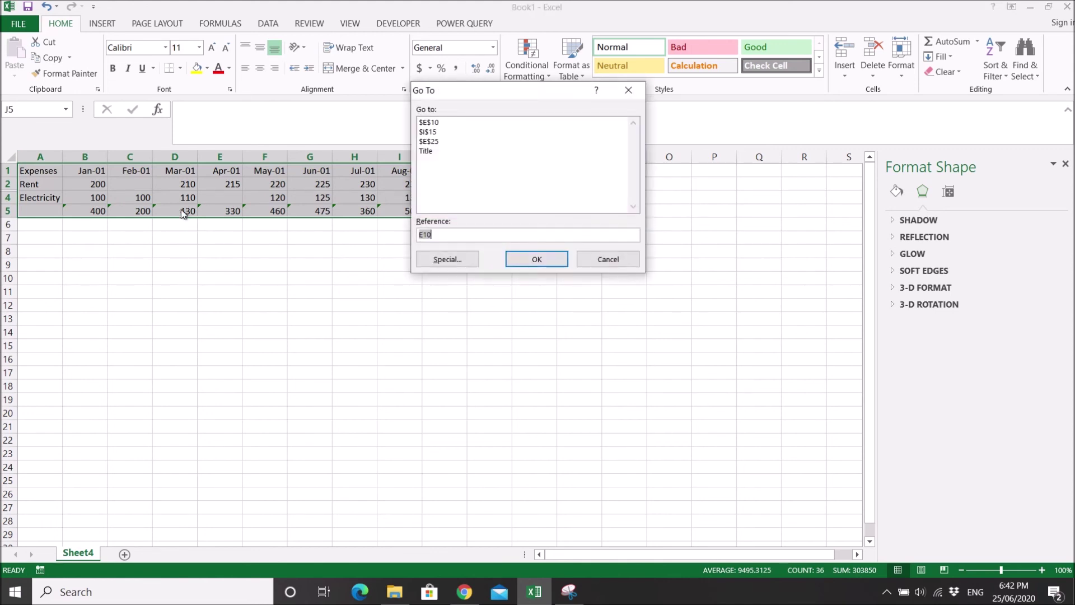
pyautogui.click(447, 261)
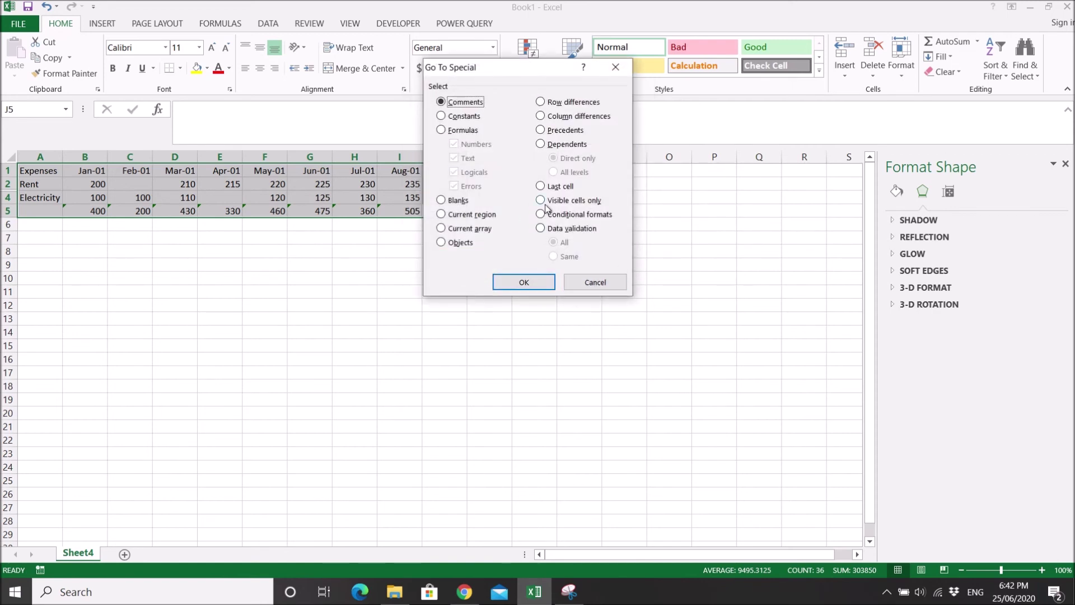
pyautogui.click(542, 201)
pyautogui.click(521, 283)
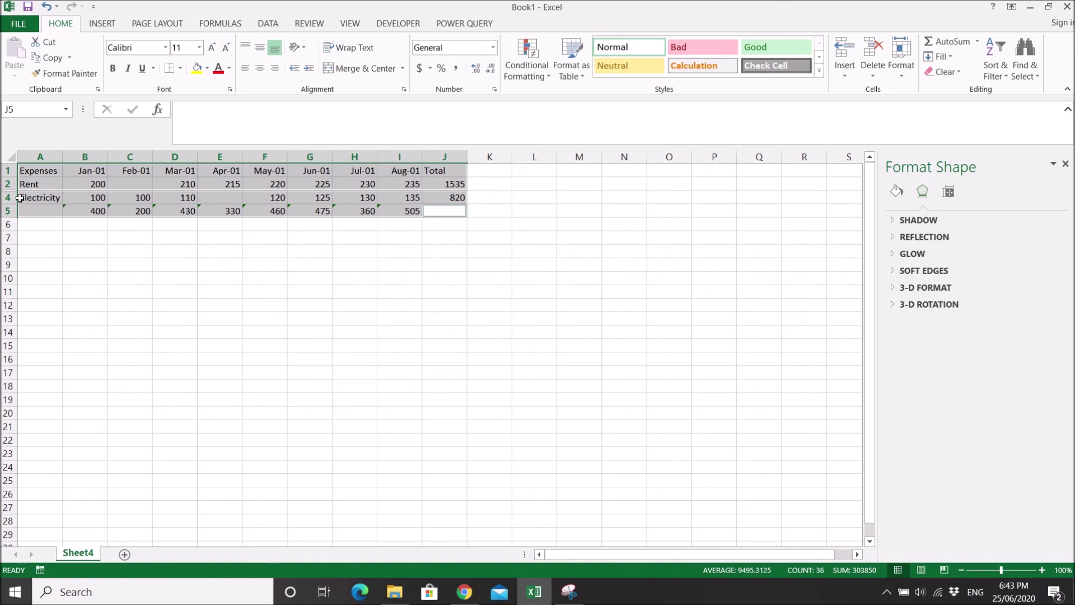
pyautogui.click(197, 68)
pyautogui.click(72, 249)
# - Unhide the Water row by selecting rows 2 to 4
pyautogui.moveTo(8, 197)
pyautogui.mouseDown()
pyautogui.moveTo(8, 210)
pyautogui.moveTo(11, 184)
pyautogui.mouseUp()
pyautogui.rightClick(11, 185)
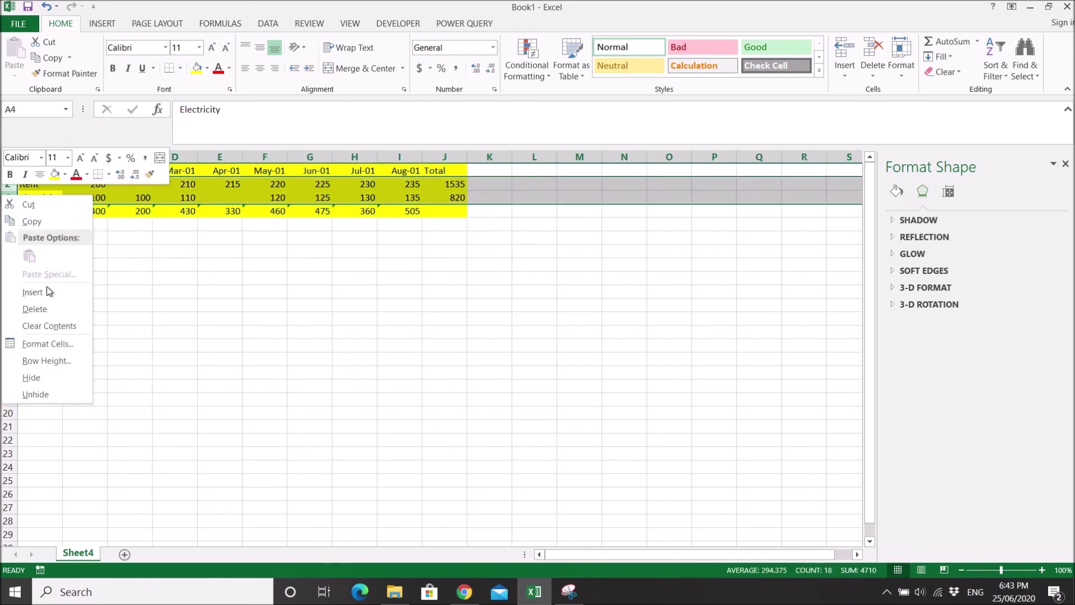
pyautogui.click(42, 394)
pyautogui.click(187, 327)
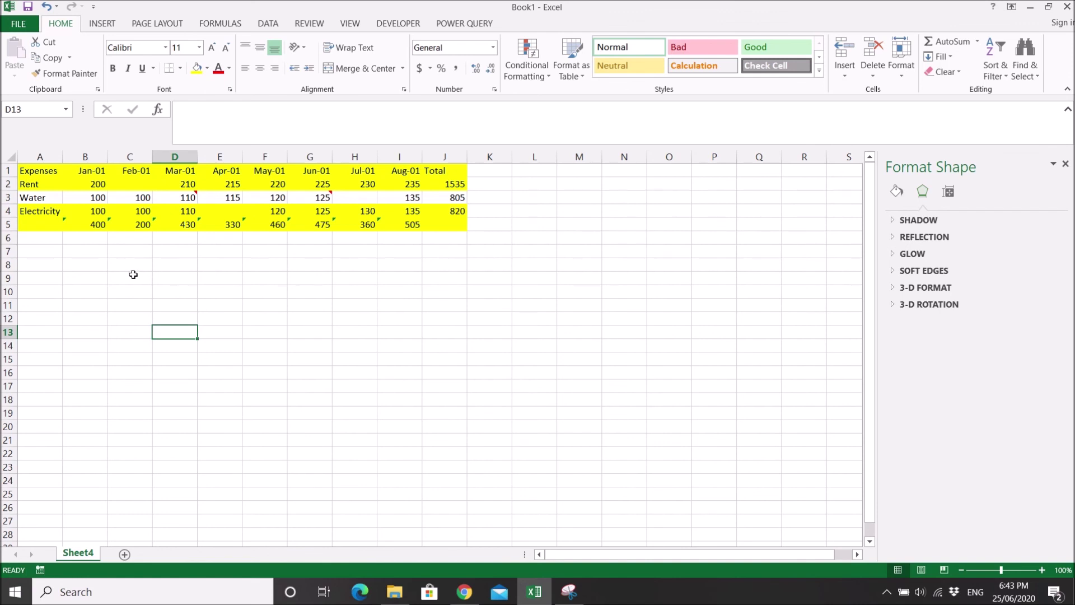
pyautogui.hotkey('ctrl', 'g')
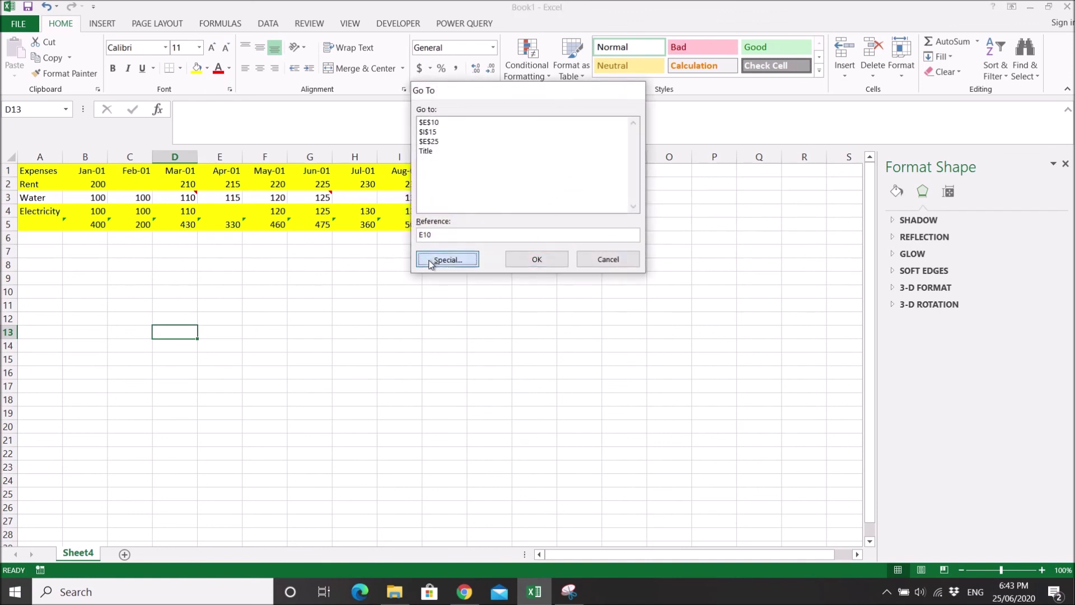
pyautogui.click(443, 260)
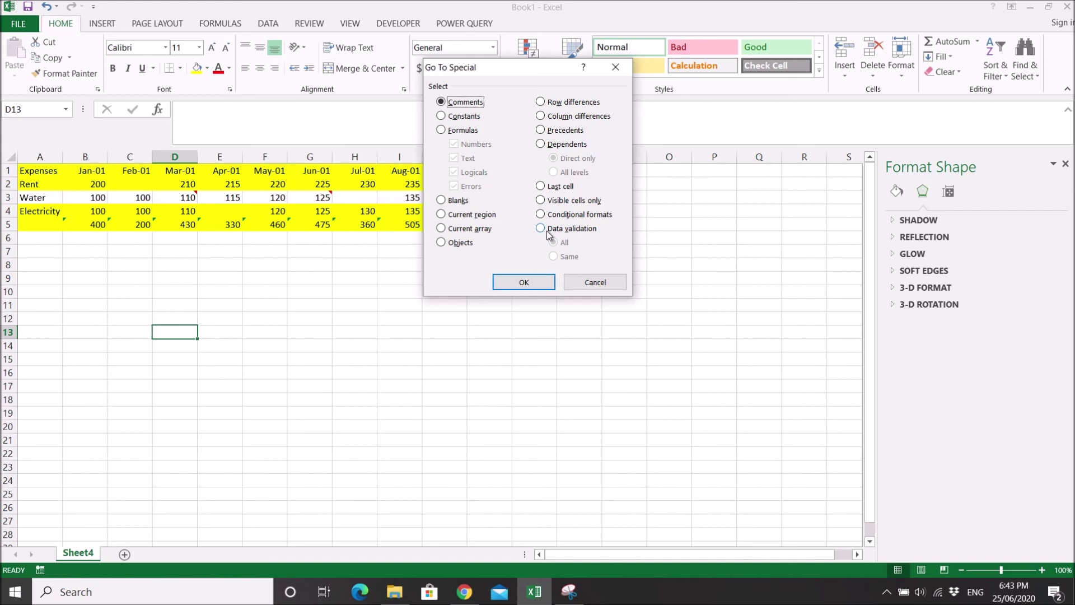
pyautogui.click(592, 283)
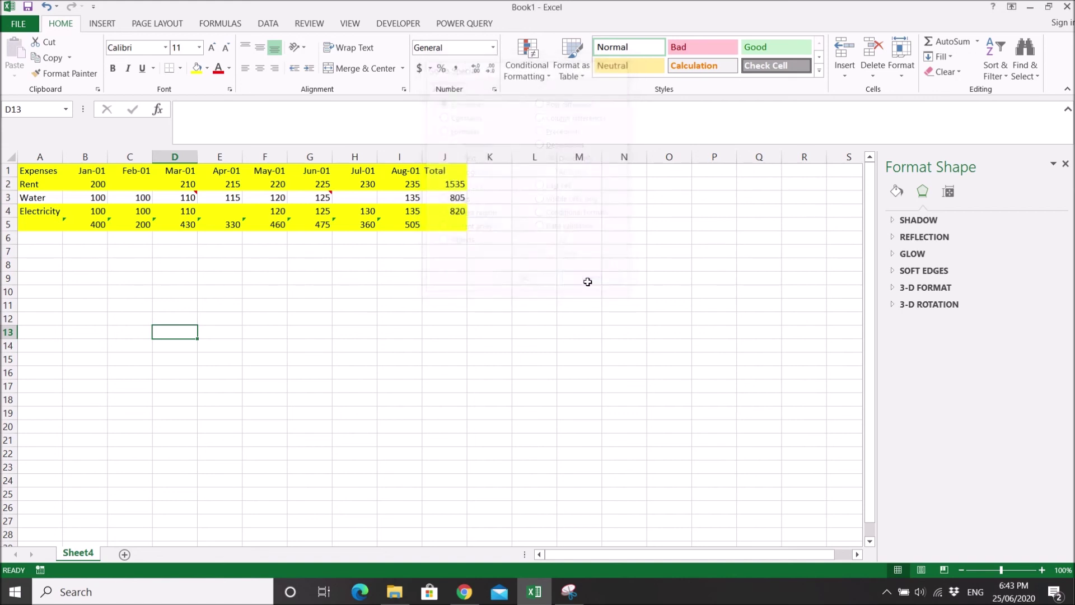
pyautogui.moveTo(439, 228); pyautogui.dragTo(27, 168)
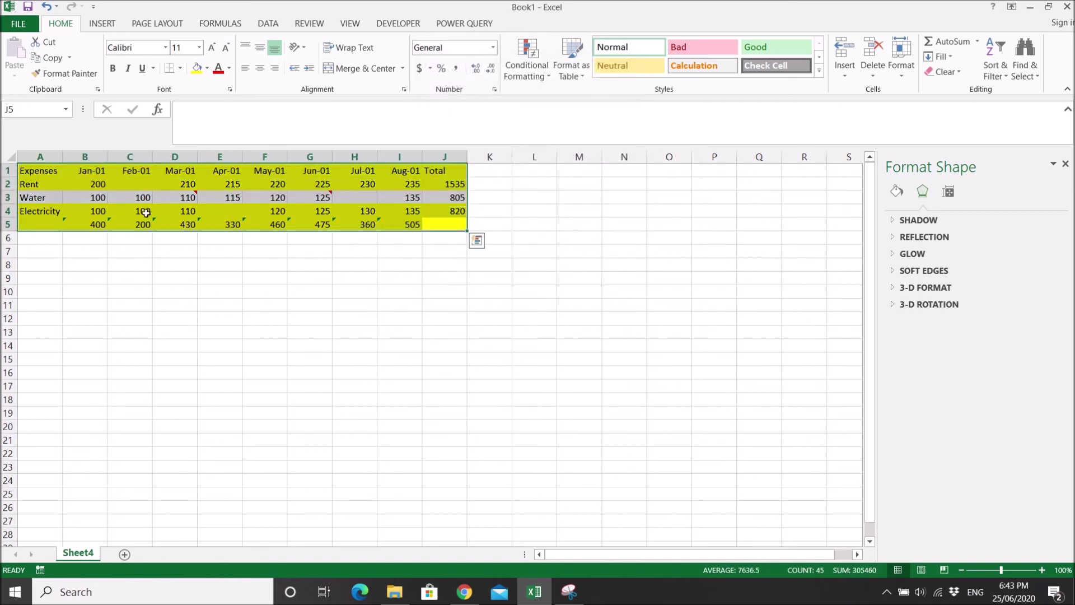
pyautogui.click(309, 280)
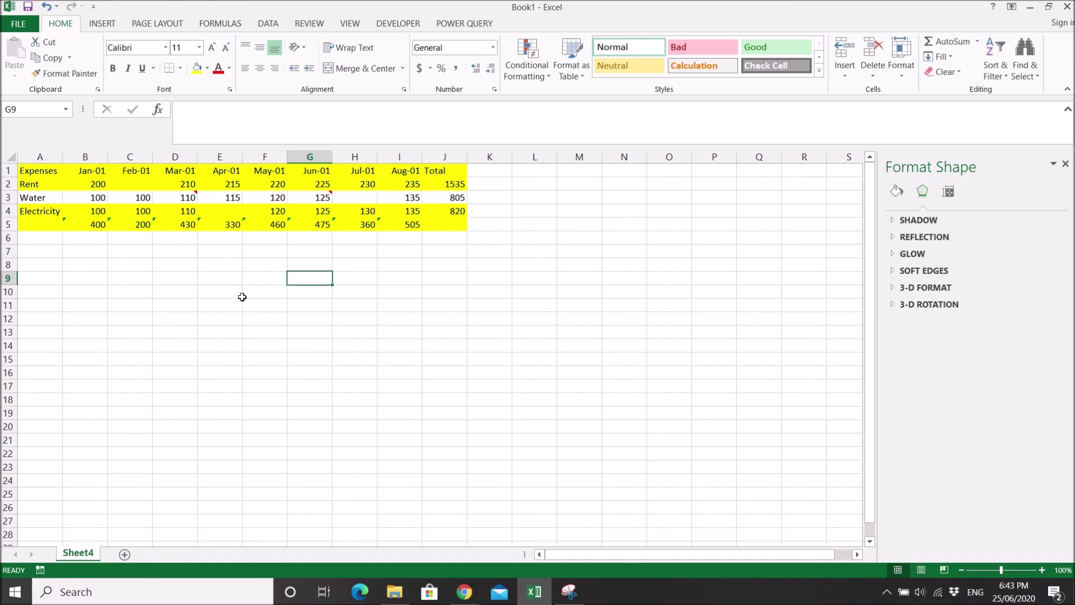